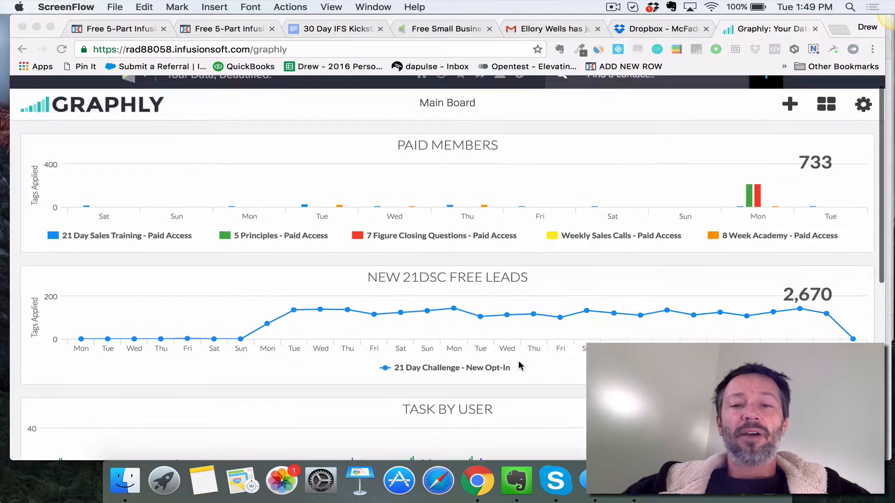
Step: Leave the Graphly Main Board and open the user Dashboard
{"action": "scroll", "coordinate": [521, 366], "scroll_direction": "down", "scroll_amount": 8}
{"action": "scroll", "coordinate": [520, 366], "scroll_direction": "up", "scroll_amount": 8}
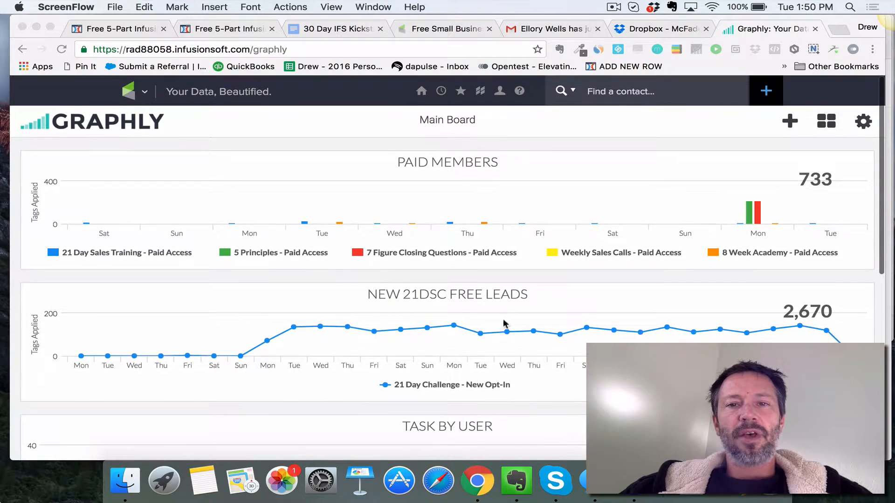
{"action": "left_click", "coordinate": [421, 95]}
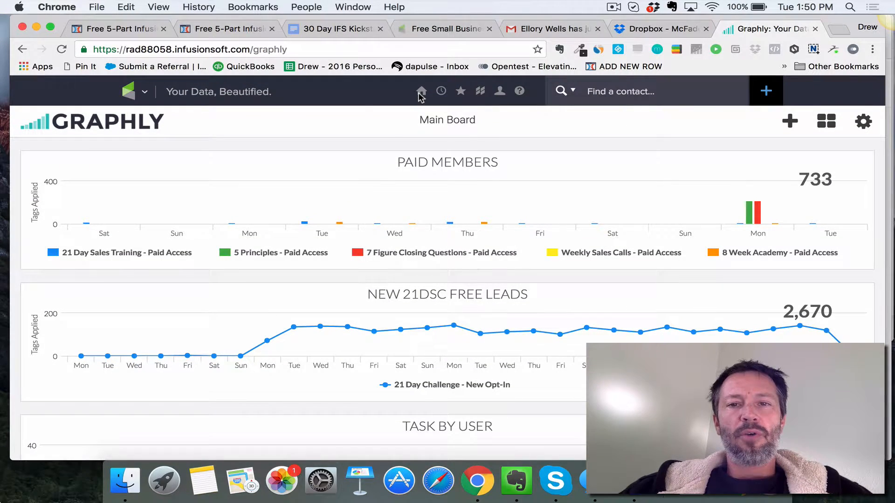
{"action": "mouse_move", "coordinate": [421, 95]}
{"action": "left_click", "coordinate": [397, 151]}
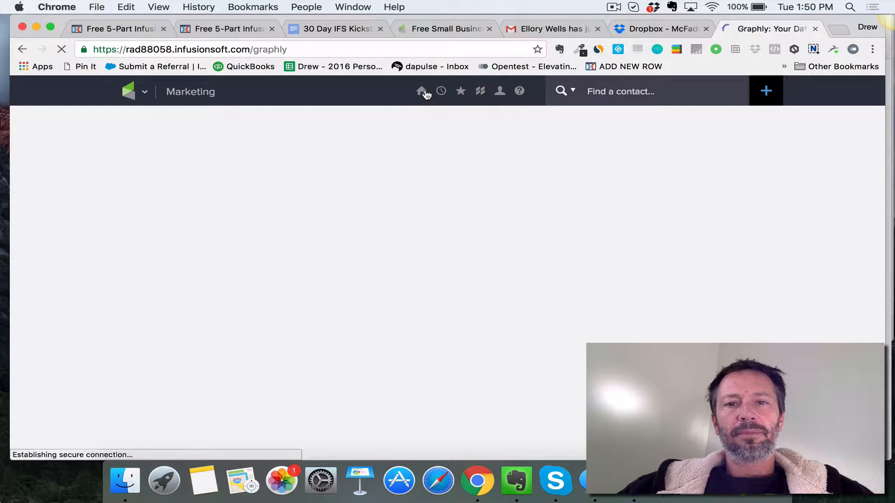
{"action": "mouse_move", "coordinate": [423, 93]}
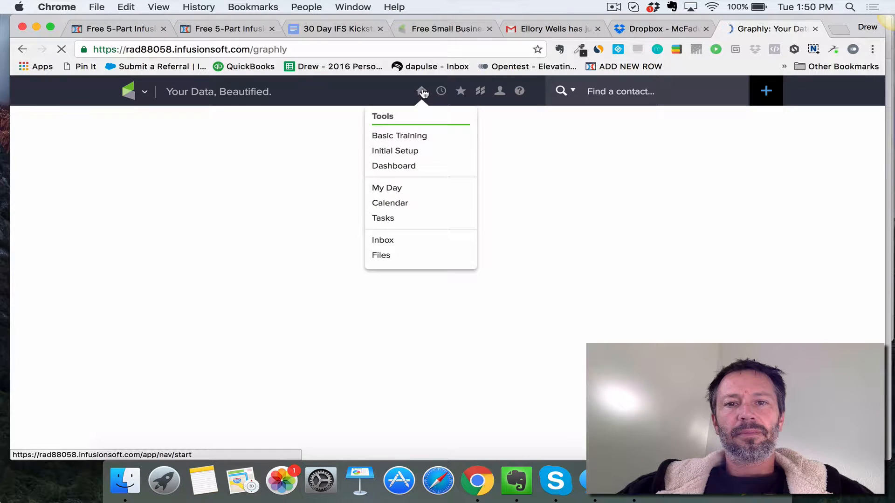
{"action": "left_click", "coordinate": [404, 166]}
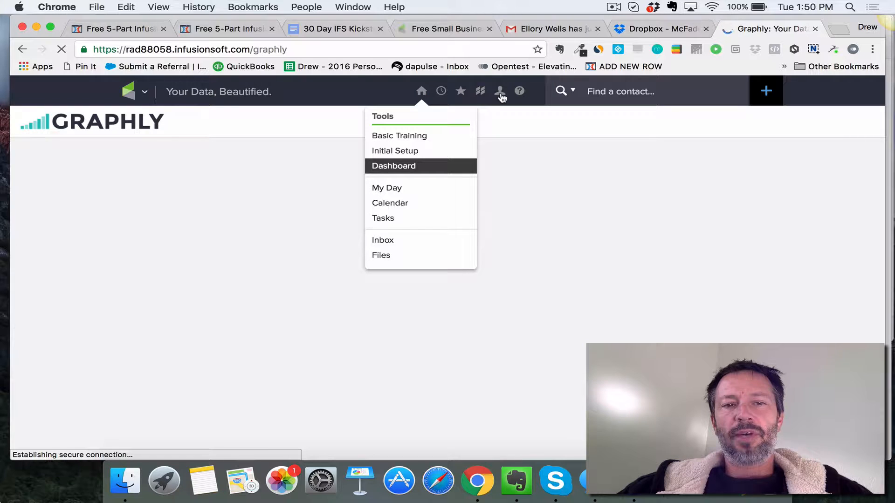
Step: Open the Lead Magnet - DEMO campaign in the Campaign Builder
{"action": "mouse_move", "coordinate": [500, 95]}
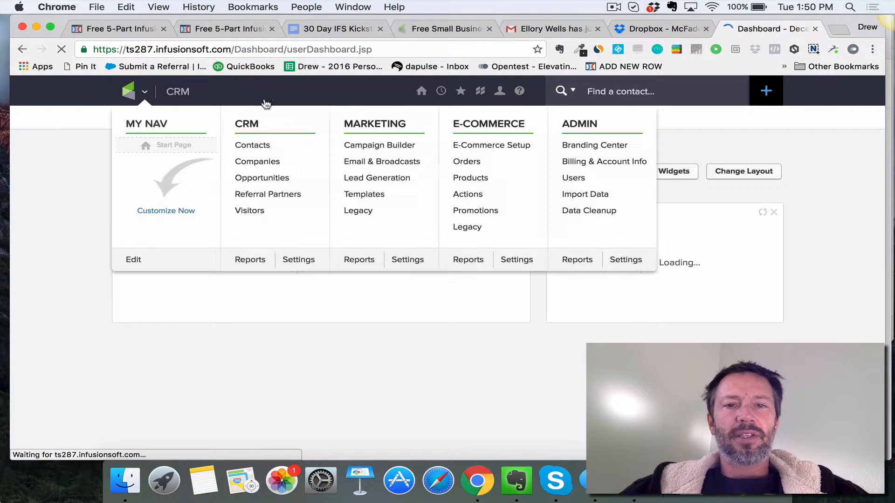
{"action": "mouse_move", "coordinate": [443, 99]}
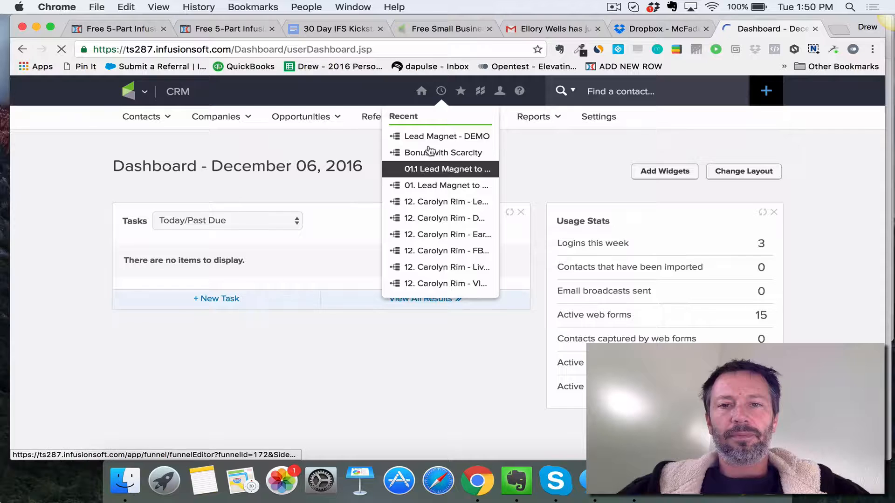
{"action": "mouse_move", "coordinate": [144, 92]}
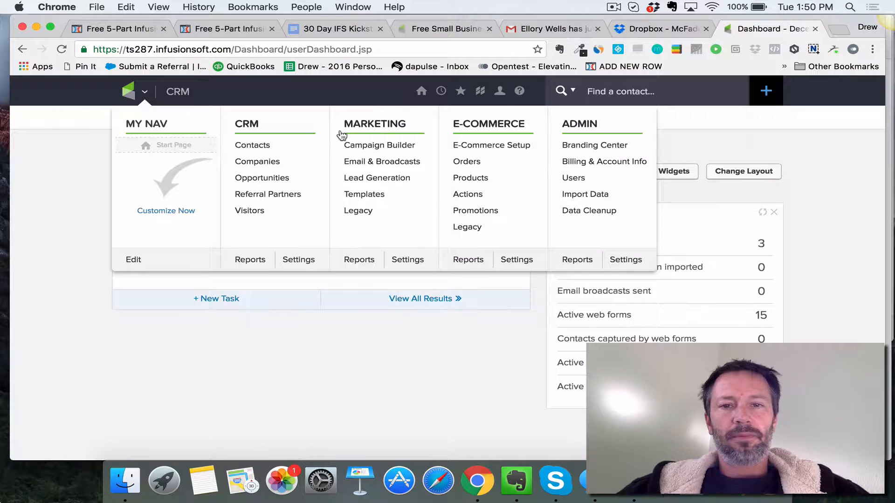
{"action": "left_click", "coordinate": [384, 149]}
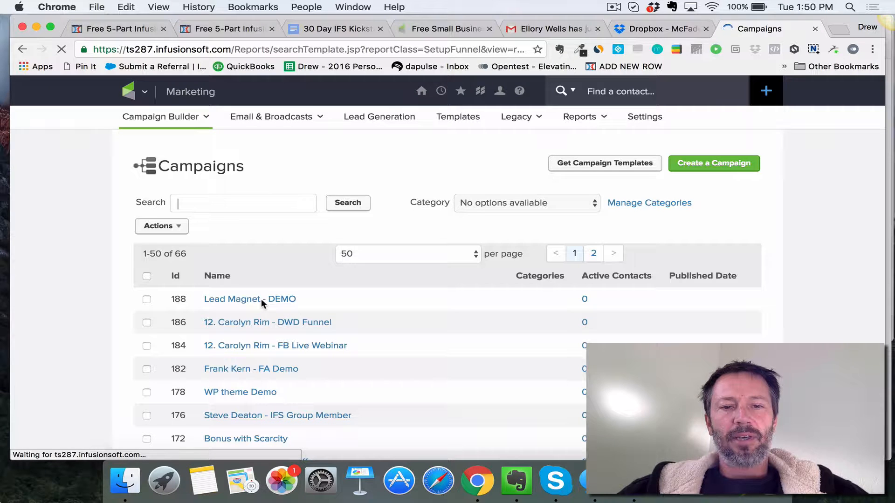
{"action": "left_click", "coordinate": [254, 303]}
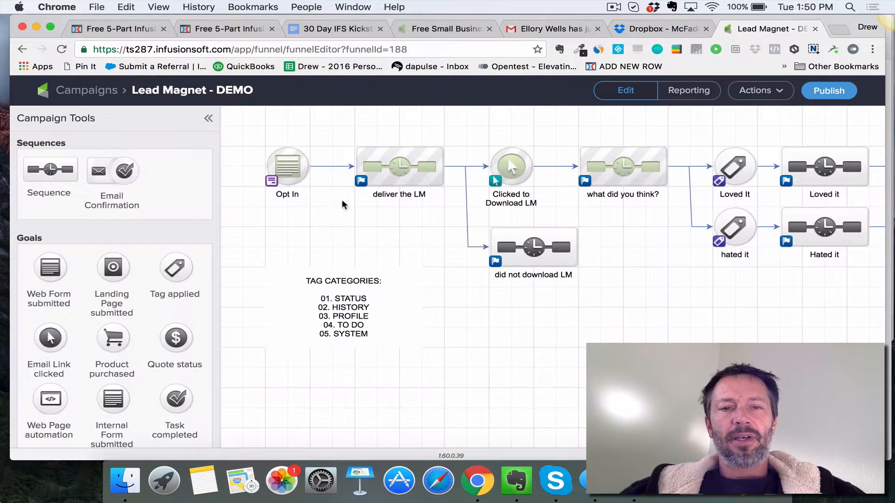
Step: Open the "deliver the LM" sequence and check the settings of both Apply 1 tag steps in the STATUS & HISTORY row
{"action": "left_click", "coordinate": [402, 173]}
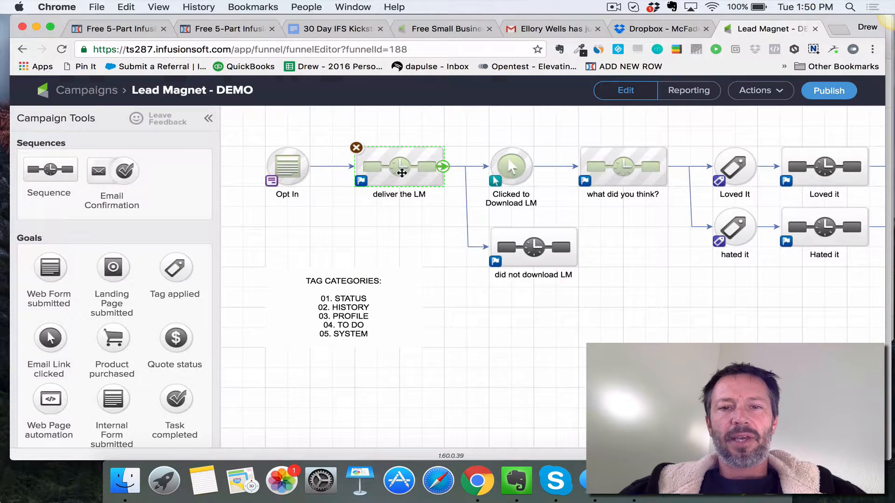
{"action": "double_click", "coordinate": [402, 173]}
{"action": "double_click", "coordinate": [373, 165]}
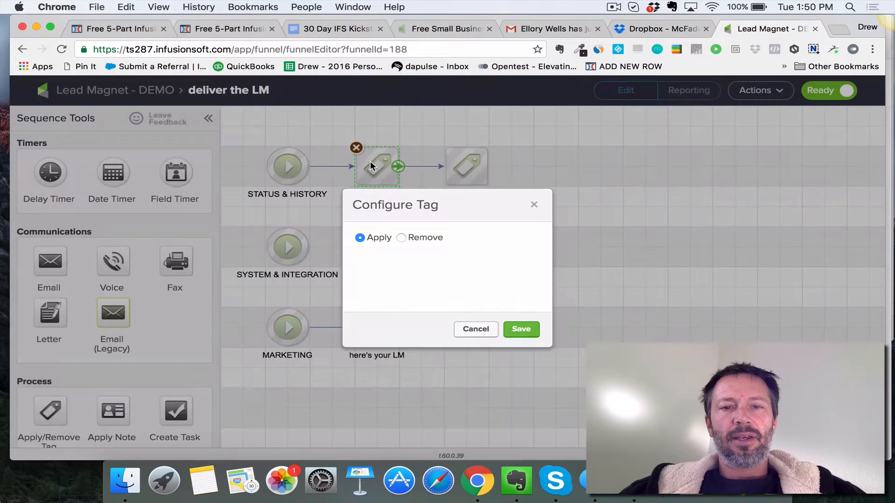
{"action": "left_click", "coordinate": [476, 327]}
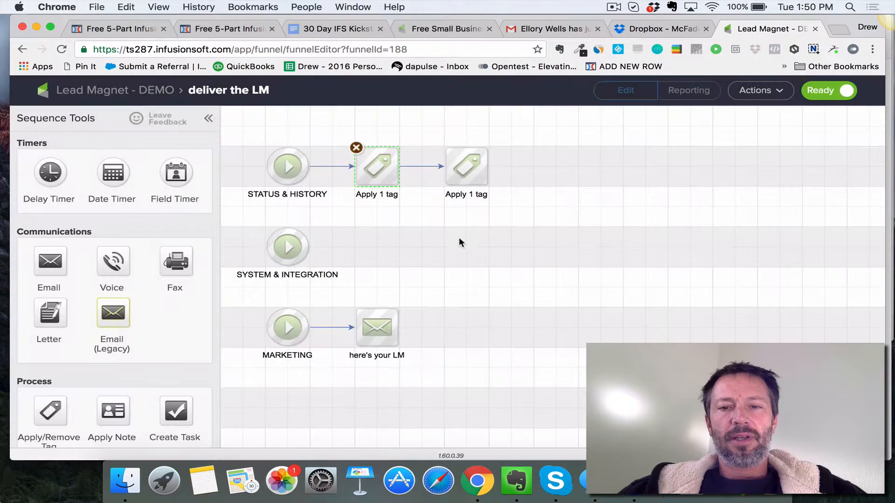
{"action": "double_click", "coordinate": [463, 177]}
{"action": "left_click", "coordinate": [477, 327]}
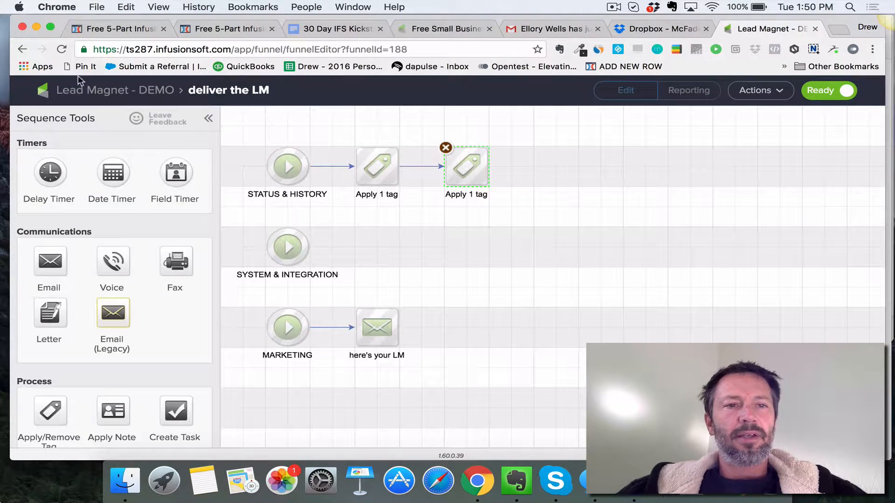
Step: Leave the campaign and start a new search in the CRM contacts
{"action": "left_click", "coordinate": [104, 95]}
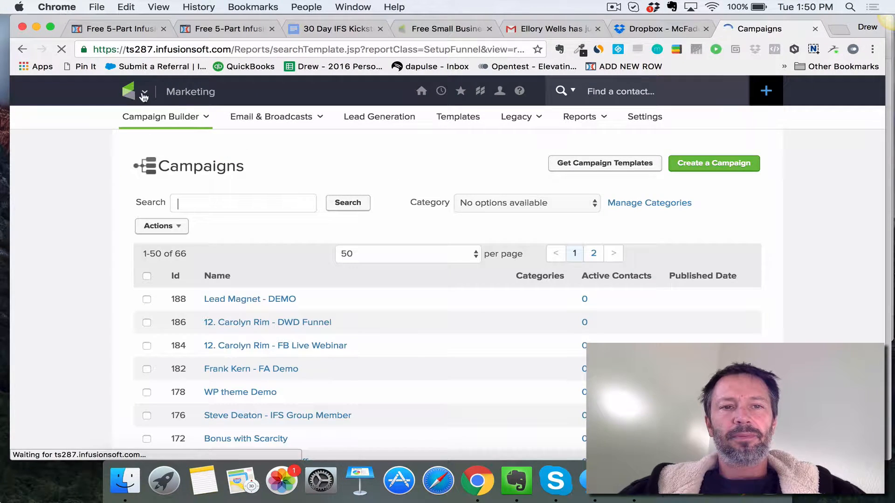
{"action": "left_click", "coordinate": [144, 96]}
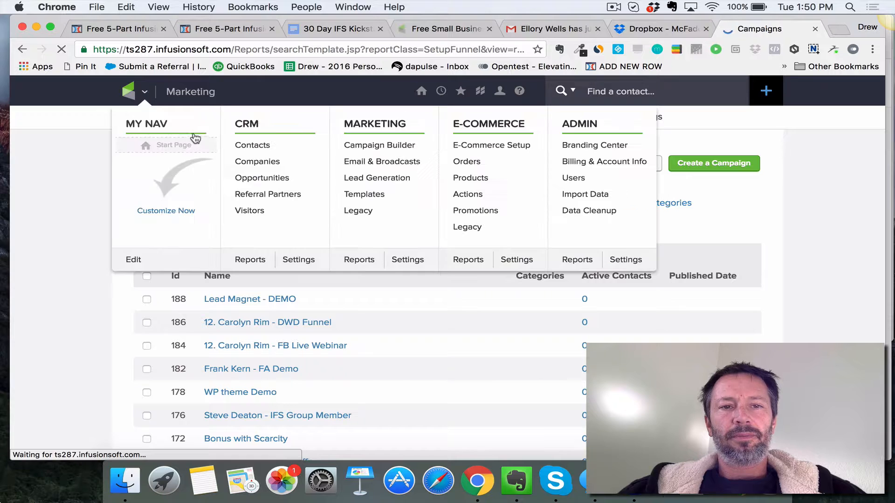
{"action": "left_click", "coordinate": [257, 147]}
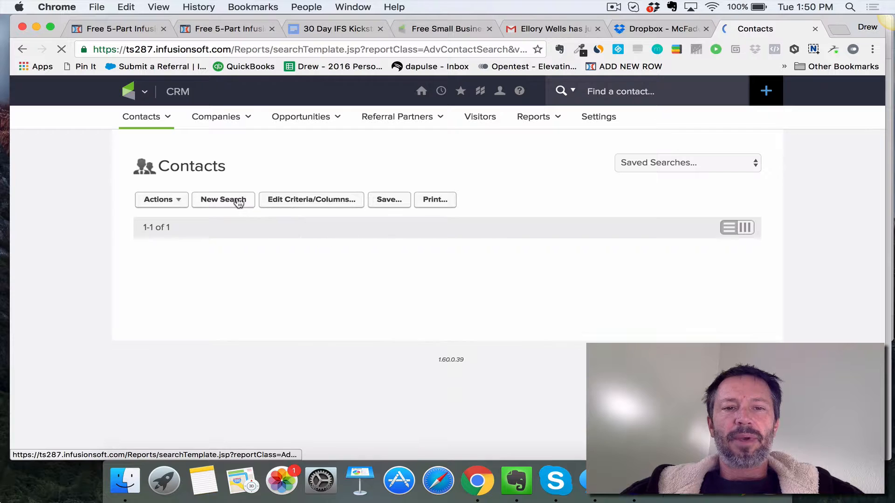
{"action": "left_click", "coordinate": [238, 202]}
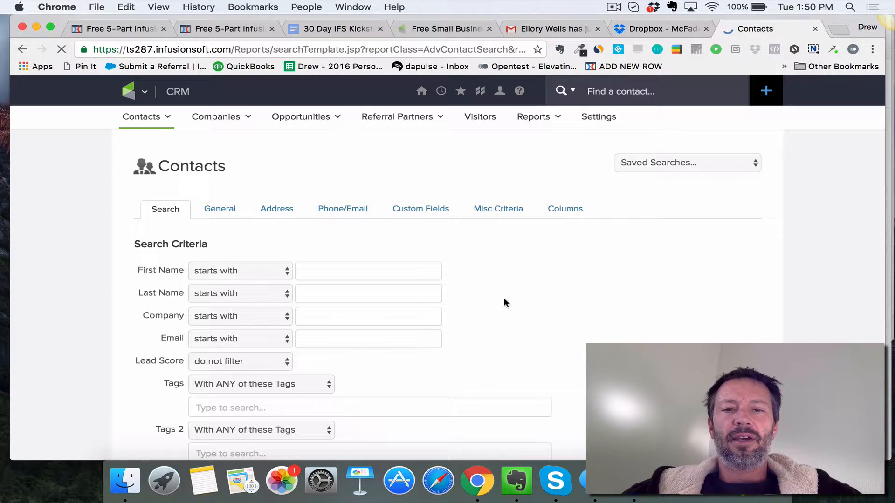
Step: Search for contacts with the tag "01. Status -> OPTED IN FOR LM XYZ - NEEDS TO DOWNLOAD LM XYX"
{"action": "scroll", "coordinate": [334, 398], "scroll_direction": "down", "scroll_amount": 2}
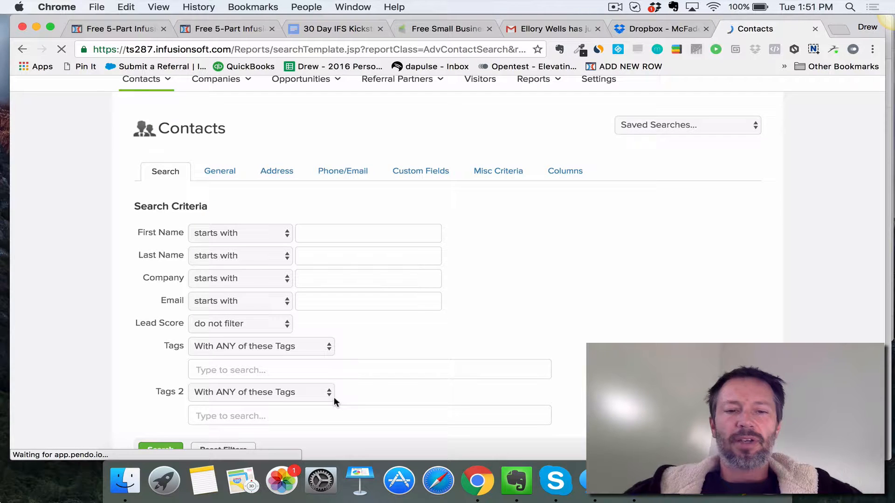
{"action": "left_click", "coordinate": [315, 369]}
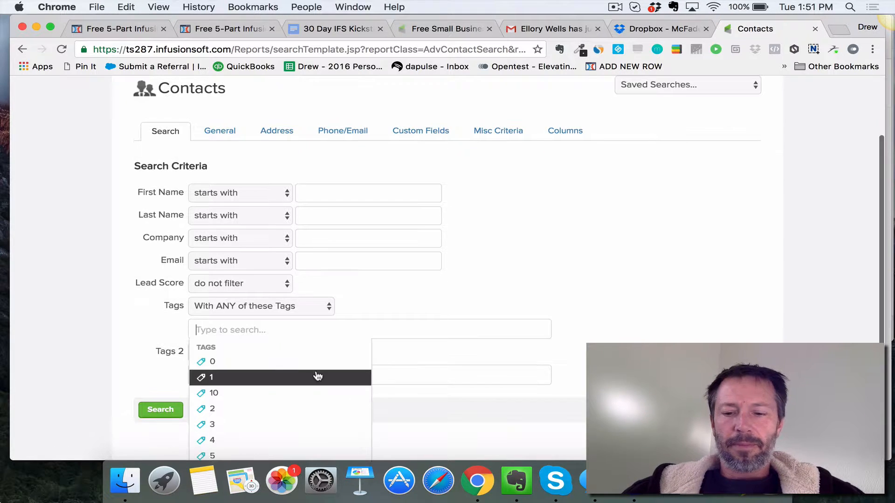
{"action": "type", "text": "LM"}
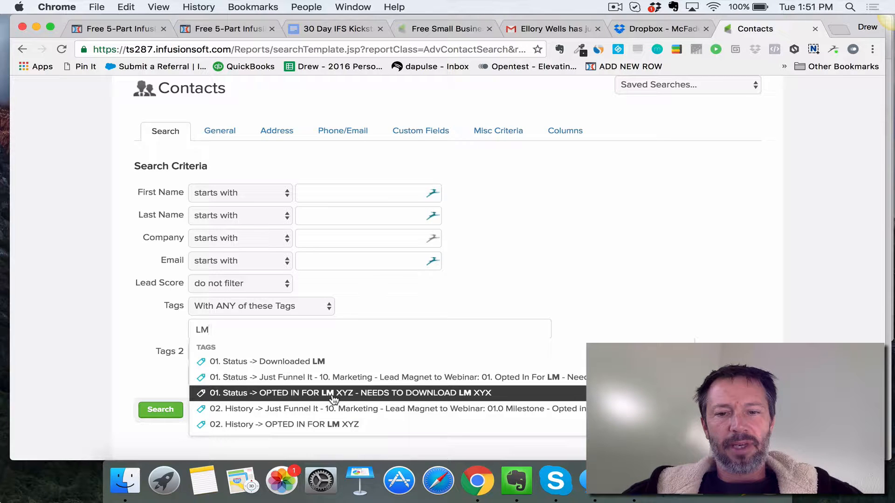
{"action": "left_click", "coordinate": [332, 394]}
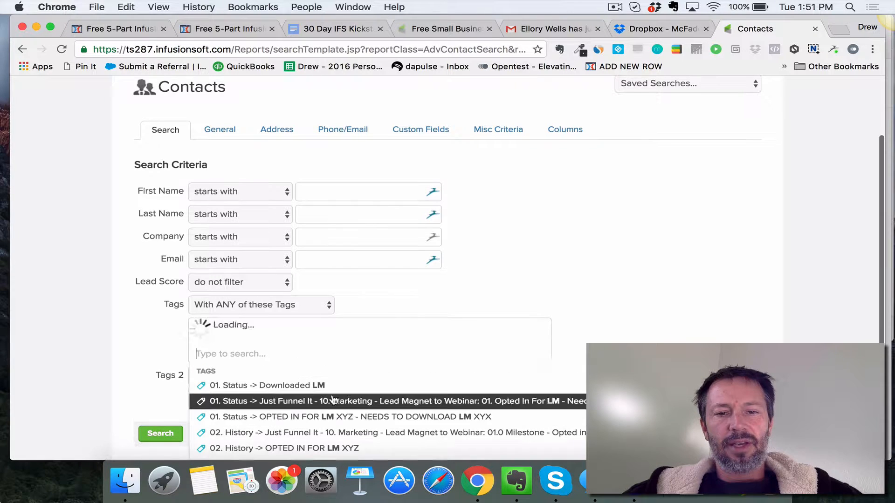
{"action": "left_click", "coordinate": [160, 431]}
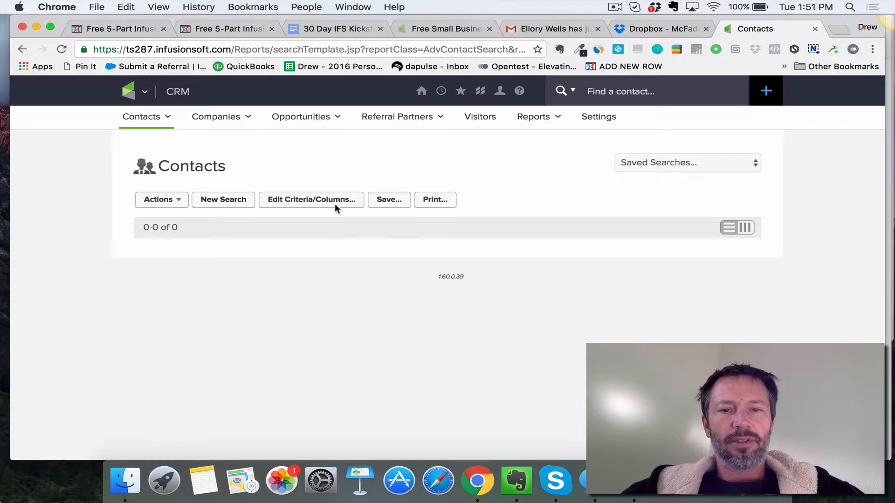
Step: Save the status tag search under the name "Opted in for LM - Needs to Download"
{"action": "left_click", "coordinate": [391, 199]}
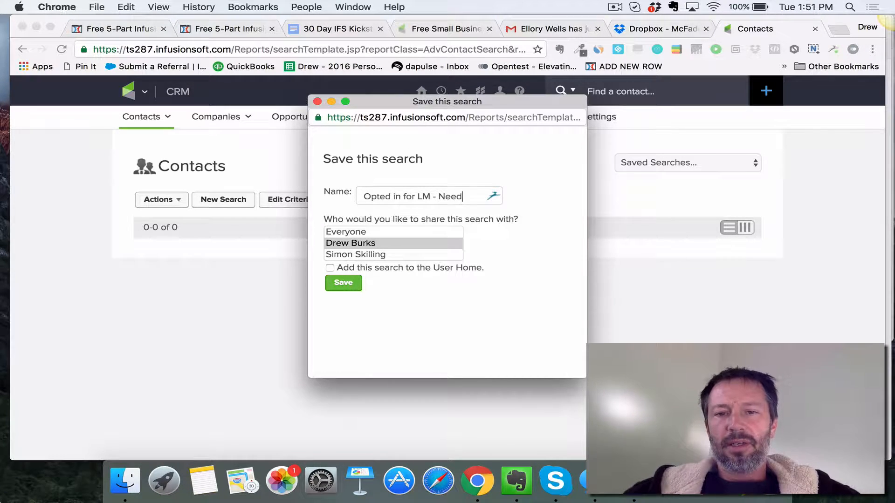
{"action": "type", "text": "Download"}
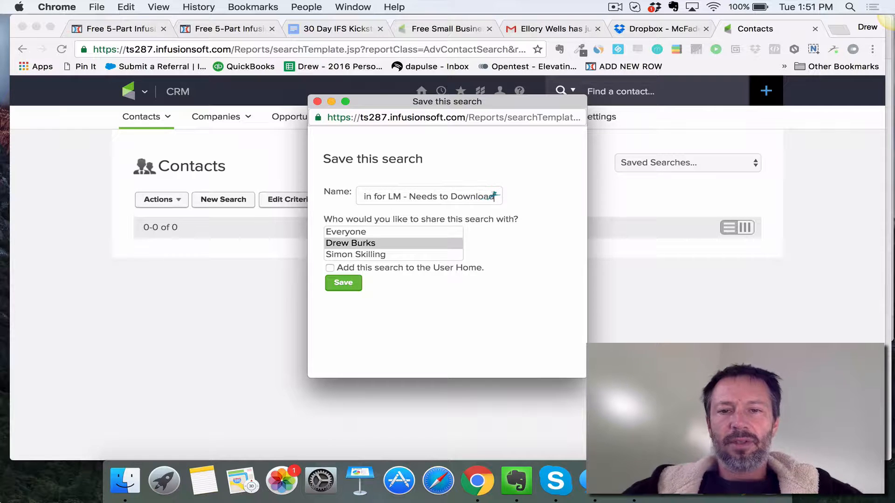
{"action": "left_click", "coordinate": [355, 284]}
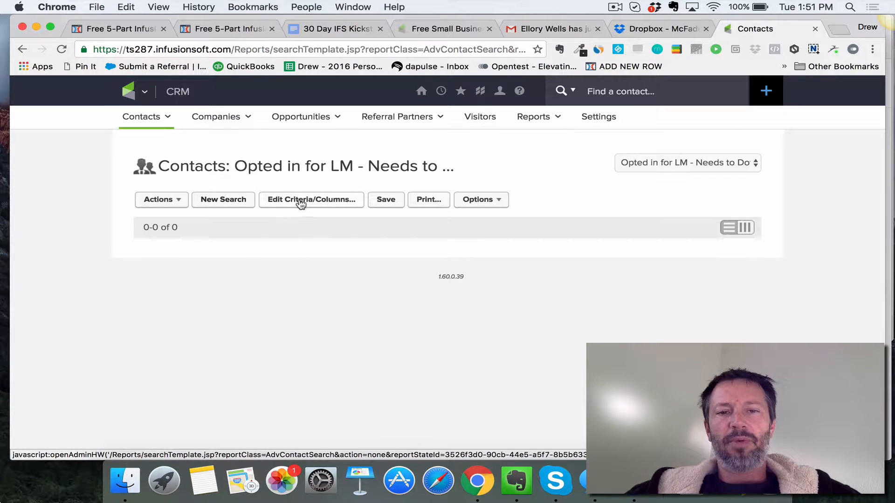
Step: Run a new contact search for the tag "02. History -> OPTED IN FOR LM XYZ"
{"action": "left_click", "coordinate": [230, 203]}
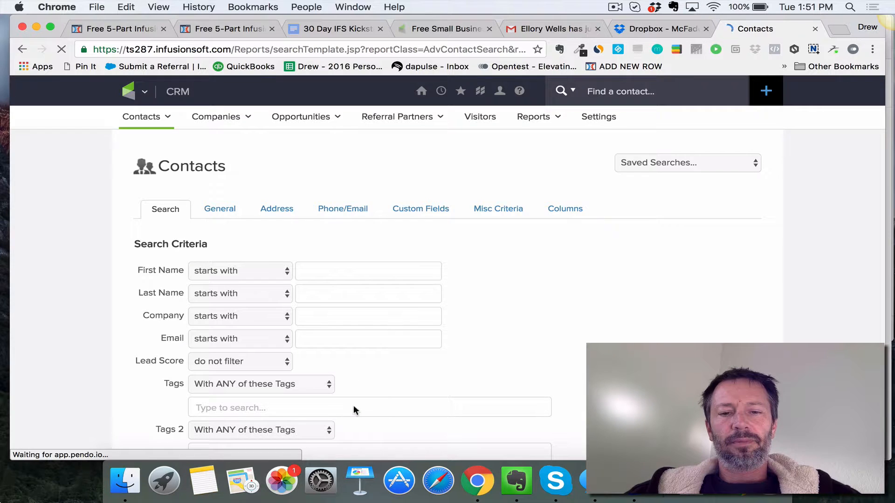
{"action": "type", "text": "LM"}
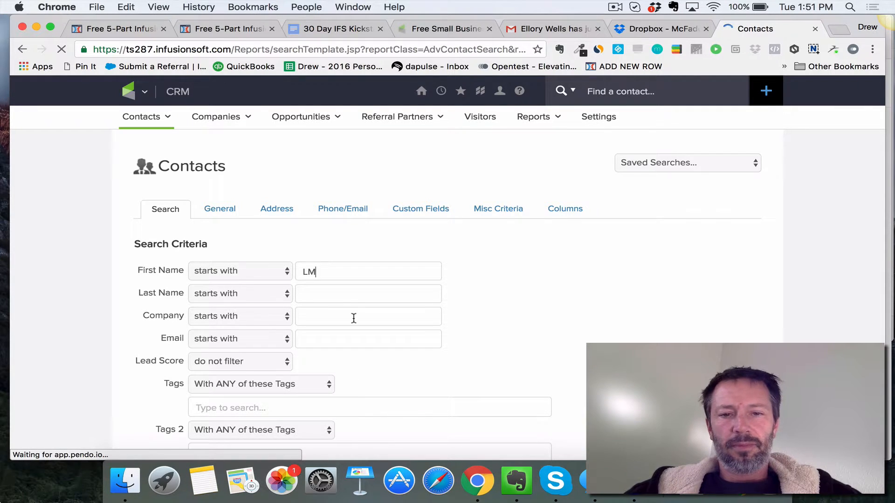
{"action": "key", "text": "BackSpace"}
{"action": "key", "text": "BackSpace"}
{"action": "left_click", "coordinate": [281, 399]}
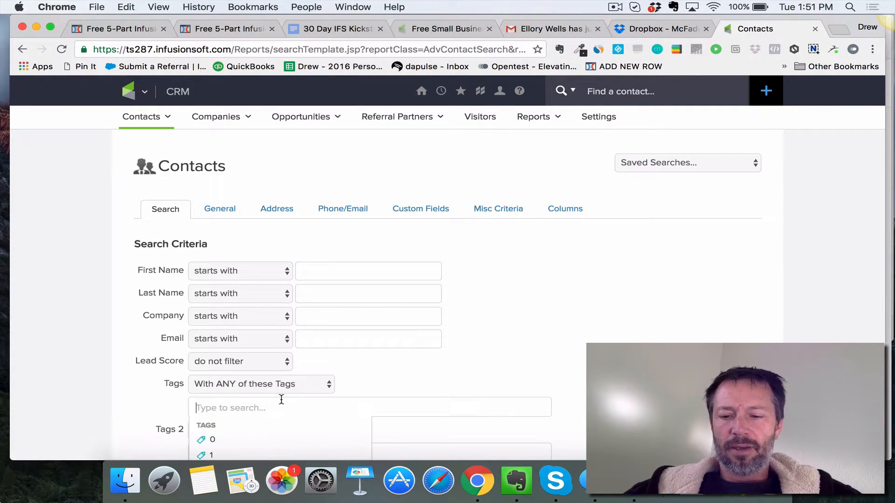
{"action": "type", "text": "LM"}
{"action": "scroll", "coordinate": [450, 382], "scroll_direction": "down", "scroll_amount": 5}
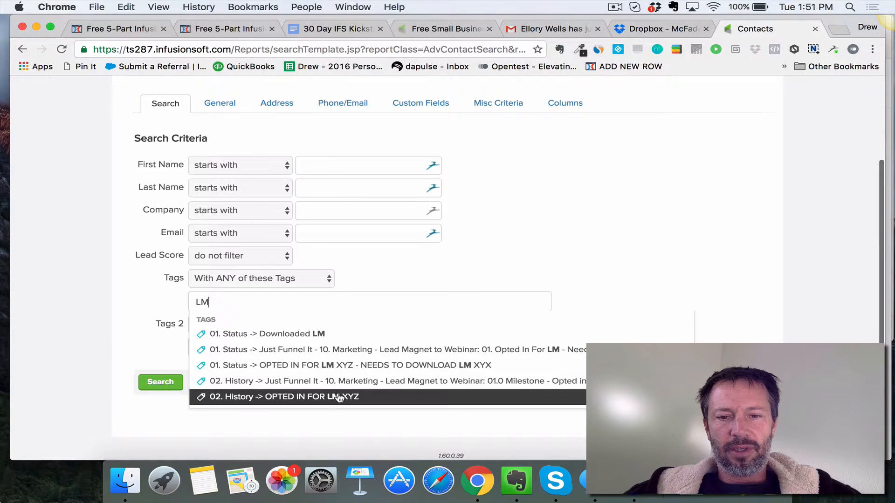
{"action": "left_click", "coordinate": [337, 400]}
{"action": "left_click", "coordinate": [113, 319]}
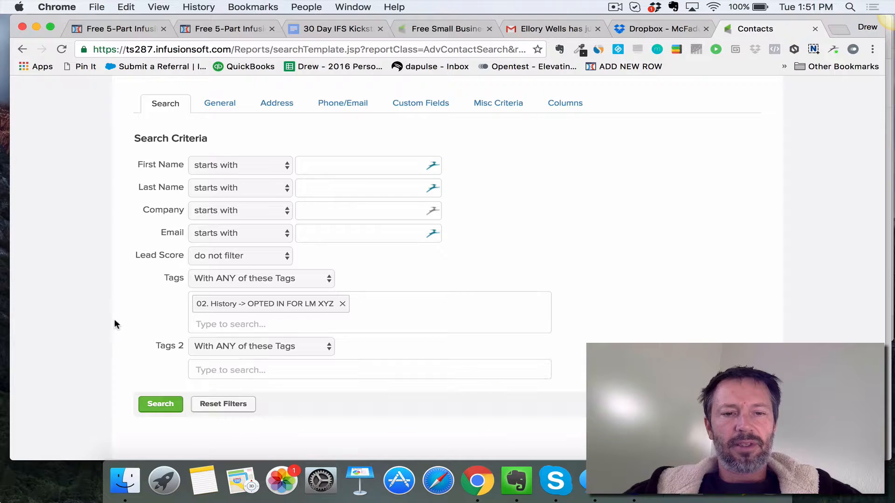
{"action": "left_click", "coordinate": [159, 404]}
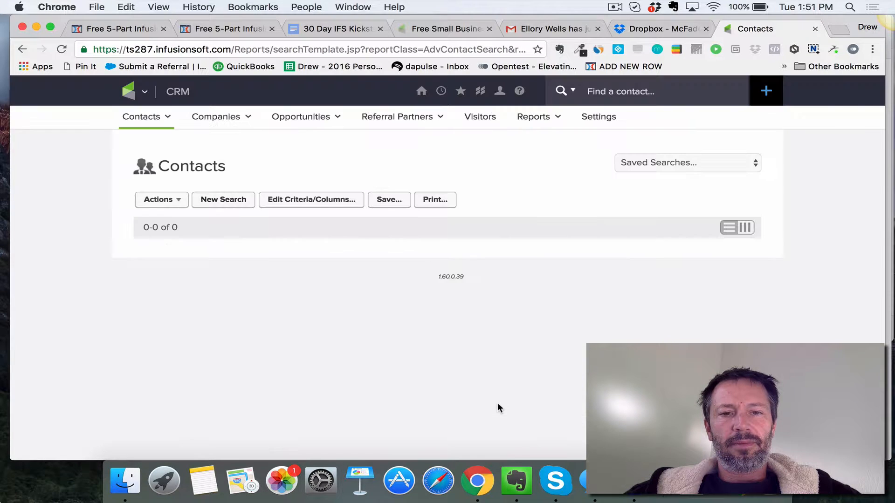
Step: Save the history tag search under the name "LM Opt In - Lead" and share it with Everyone
{"action": "left_click", "coordinate": [393, 202]}
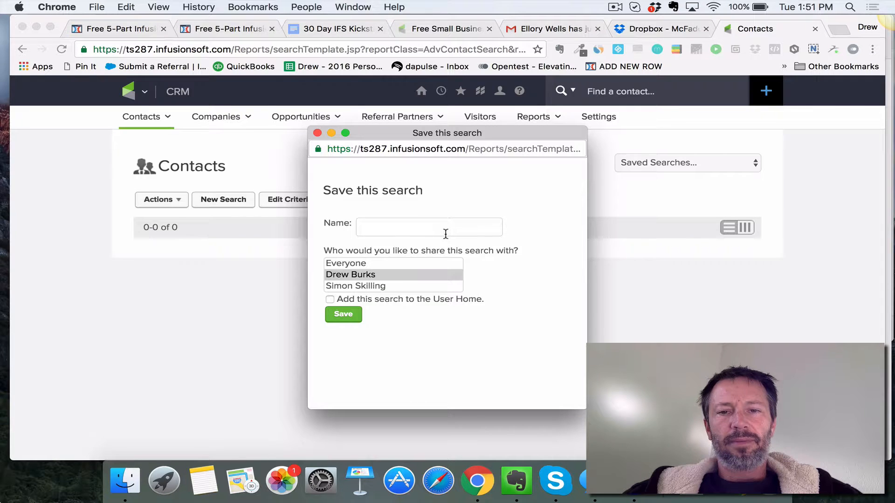
{"action": "left_click", "coordinate": [404, 200]}
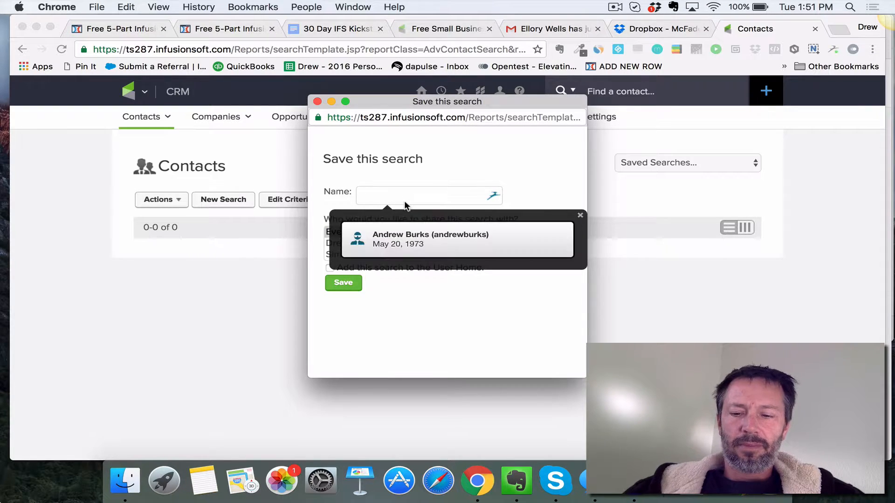
{"action": "type", "text": "LM Opt In - Lead"}
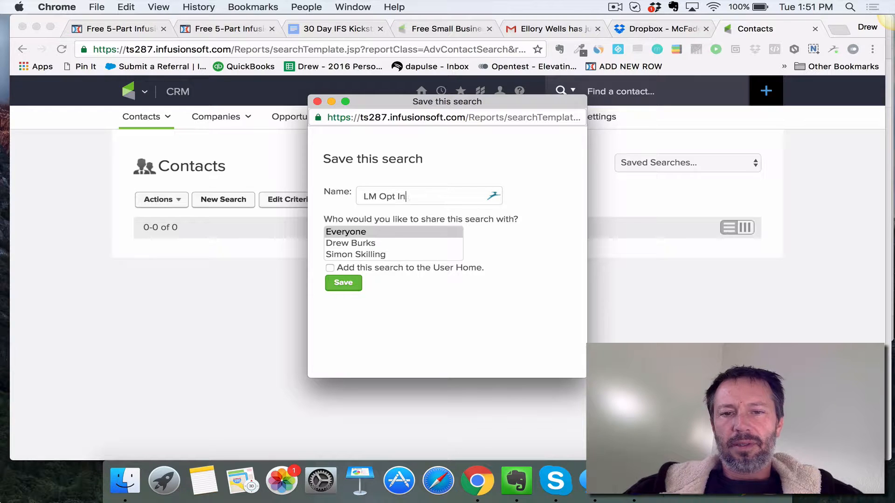
{"action": "left_click", "coordinate": [343, 283]}
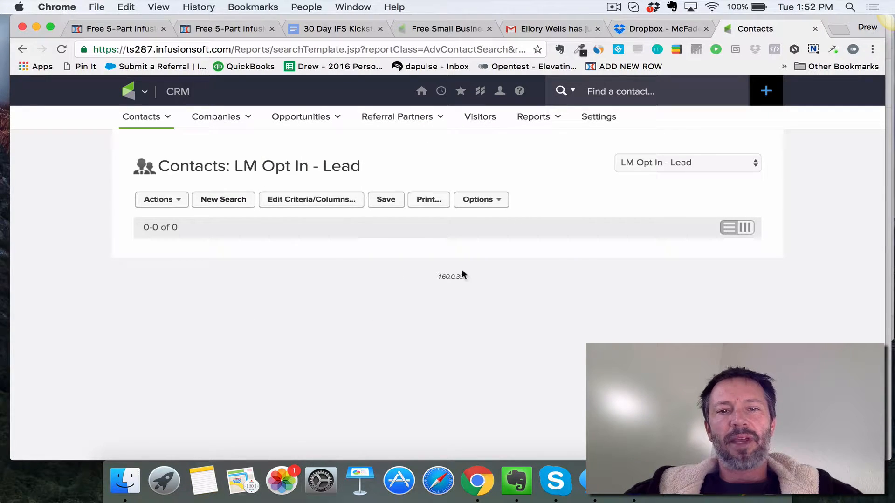
Step: Go to the home dashboard and add a Custom Statistics widget to it
{"action": "left_click", "coordinate": [129, 91]}
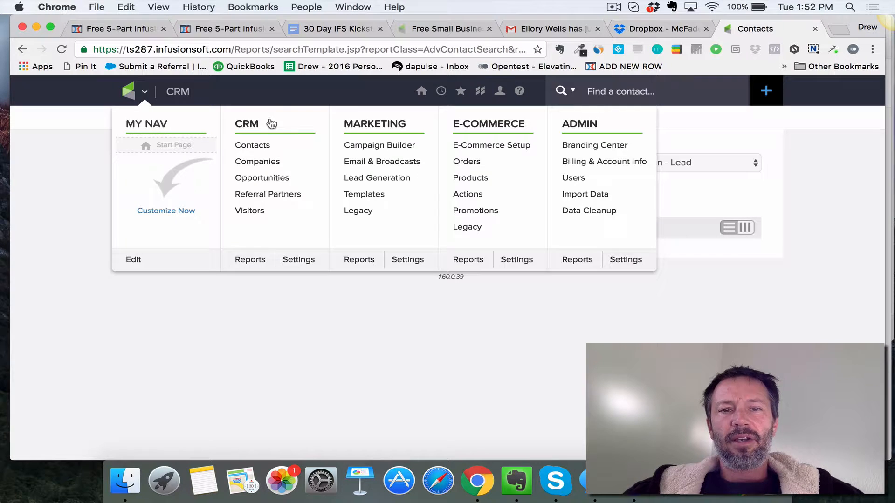
{"action": "mouse_move", "coordinate": [422, 91]}
{"action": "left_click", "coordinate": [414, 168]}
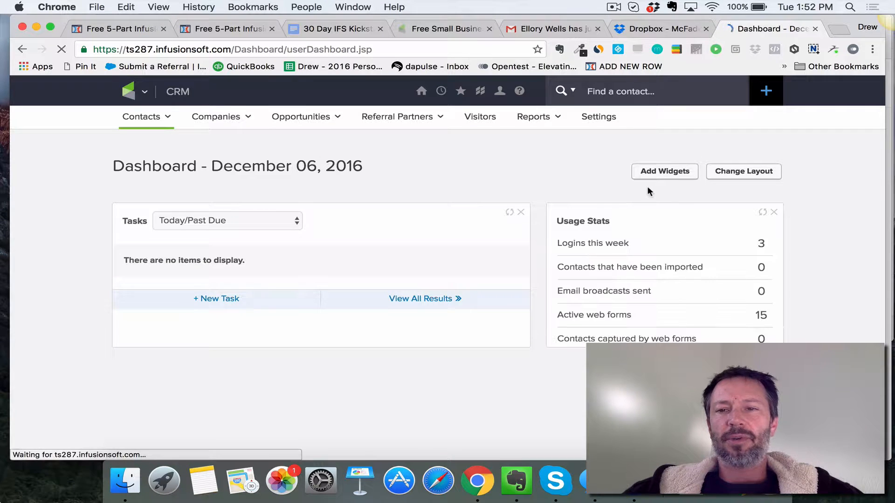
{"action": "left_click", "coordinate": [675, 173]}
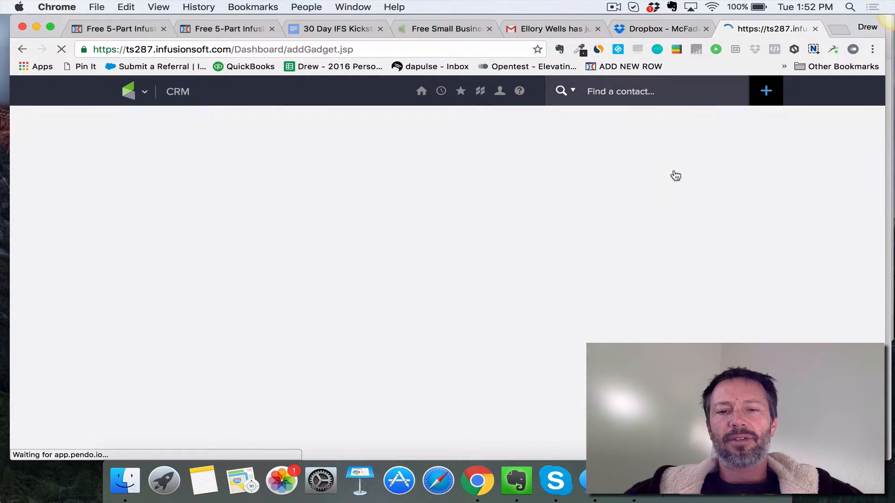
{"action": "scroll", "coordinate": [585, 352], "scroll_direction": "down", "scroll_amount": 3}
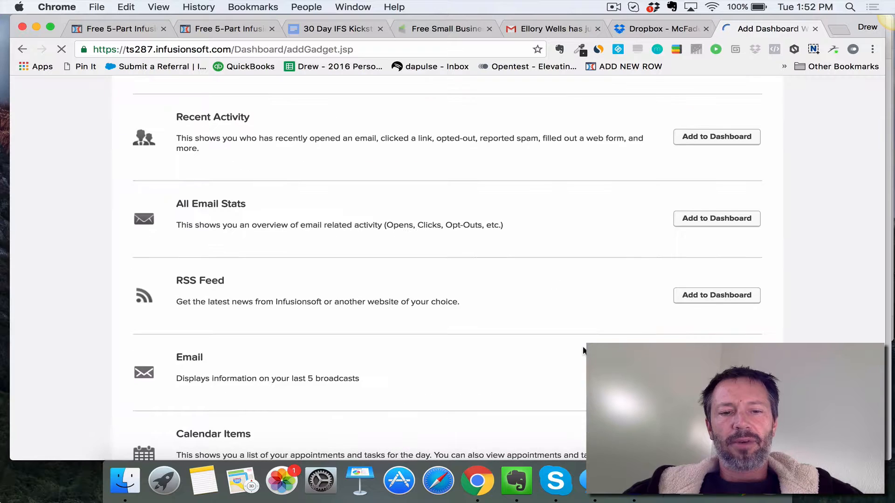
{"action": "scroll", "coordinate": [583, 351], "scroll_direction": "down", "scroll_amount": 10}
{"action": "scroll", "coordinate": [584, 350], "scroll_direction": "down", "scroll_amount": 2}
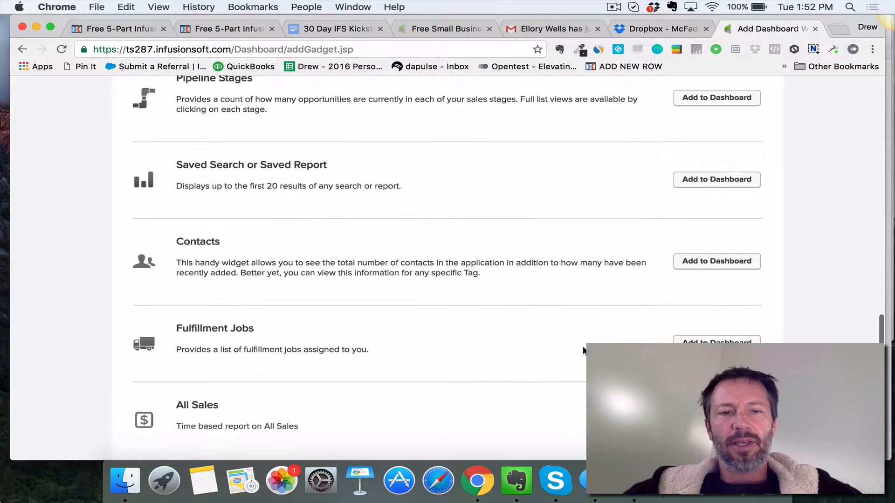
{"action": "scroll", "coordinate": [583, 351], "scroll_direction": "up", "scroll_amount": 5}
{"action": "scroll", "coordinate": [583, 351], "scroll_direction": "up", "scroll_amount": 2}
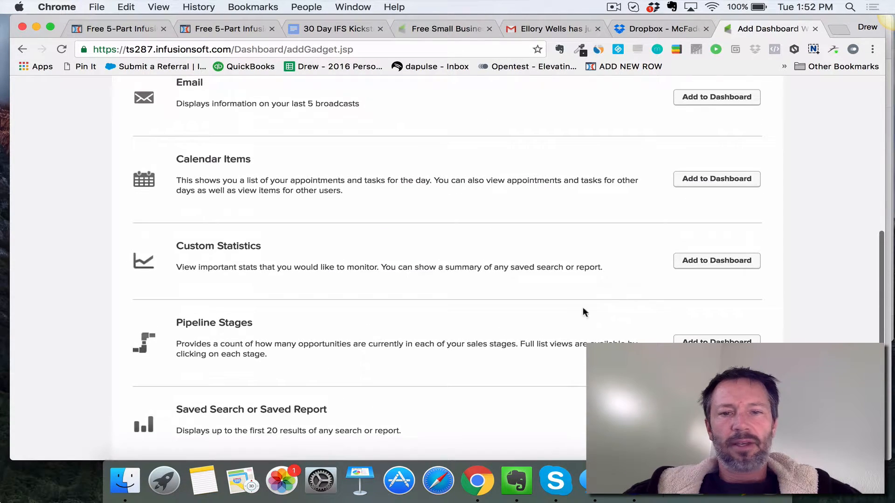
{"action": "left_click", "coordinate": [721, 265]}
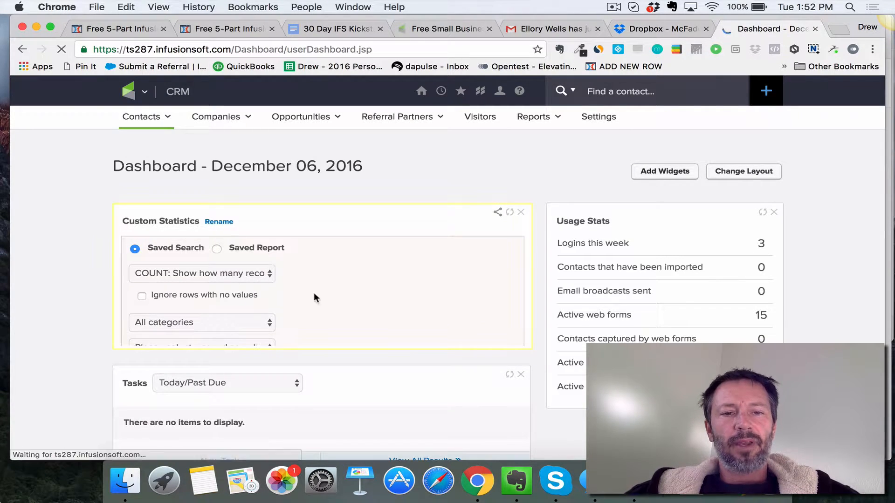
Step: Add a count statistic for the saved search "Opted in for LM - Needs to Download" and continue with another stat
{"action": "scroll", "coordinate": [240, 314], "scroll_direction": "down", "scroll_amount": 1}
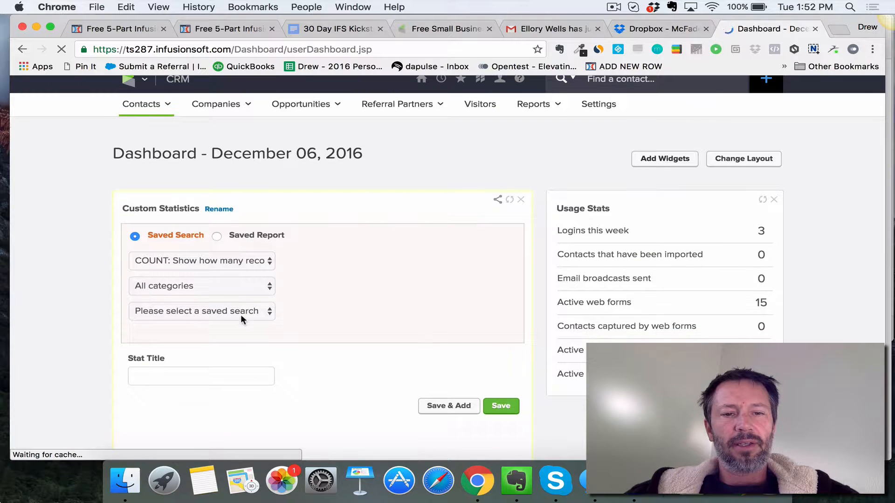
{"action": "left_click", "coordinate": [241, 314]}
{"action": "scroll", "coordinate": [241, 307], "scroll_direction": "down", "scroll_amount": 1}
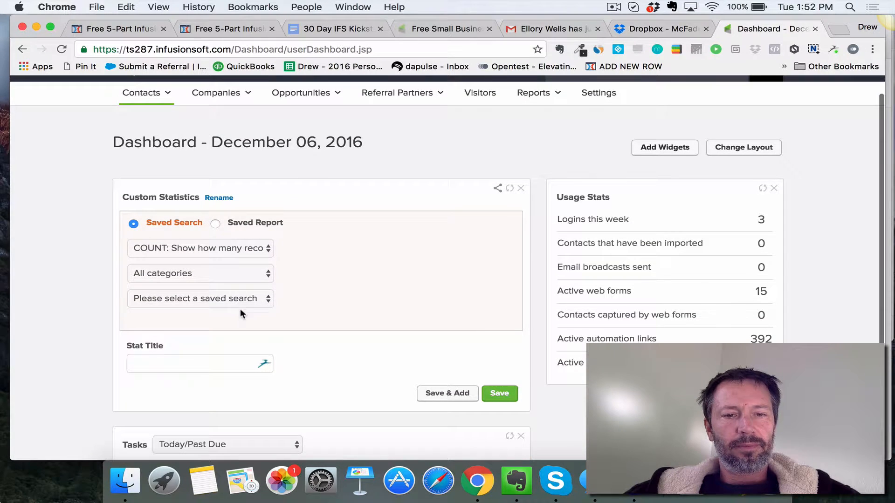
{"action": "left_click", "coordinate": [242, 301]}
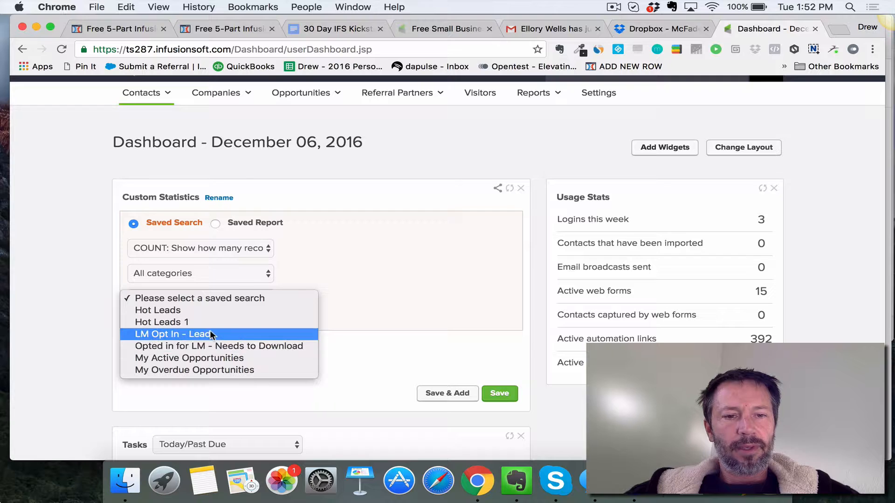
{"action": "left_click", "coordinate": [215, 346]}
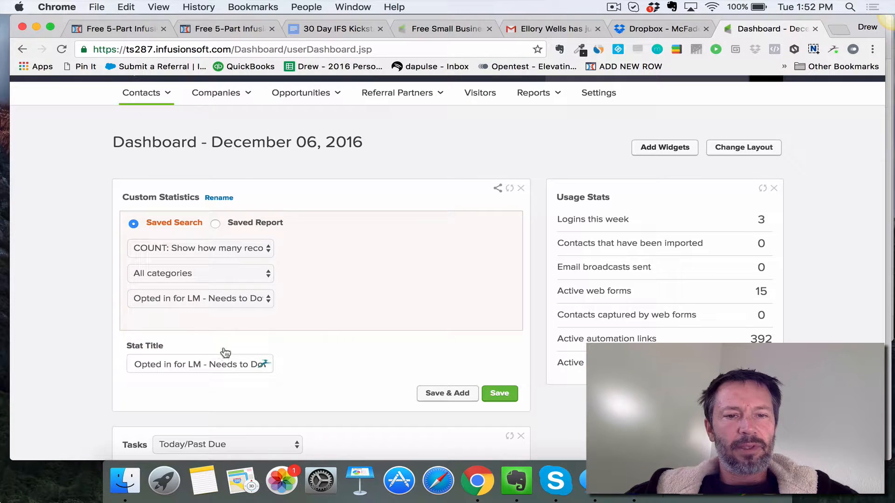
{"action": "left_click", "coordinate": [452, 395]}
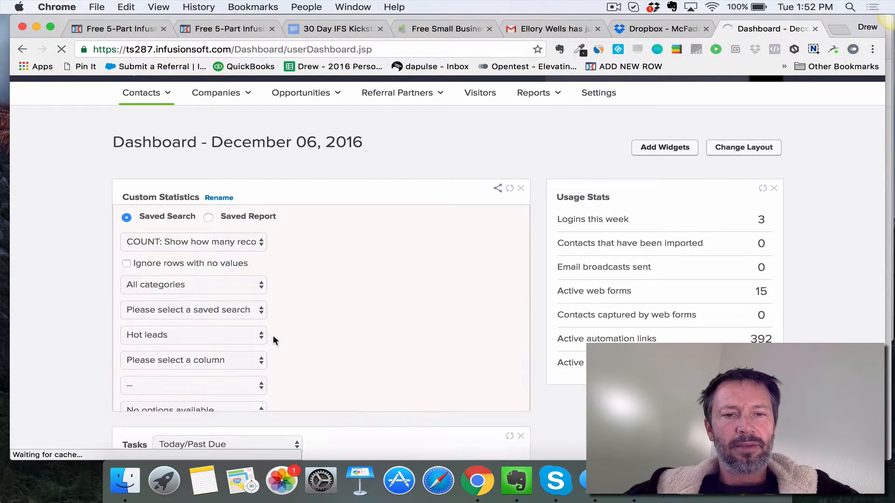
Step: Add a second count statistic for the saved search "LM Opt In - Lead" to the widget
{"action": "left_click", "coordinate": [241, 299]}
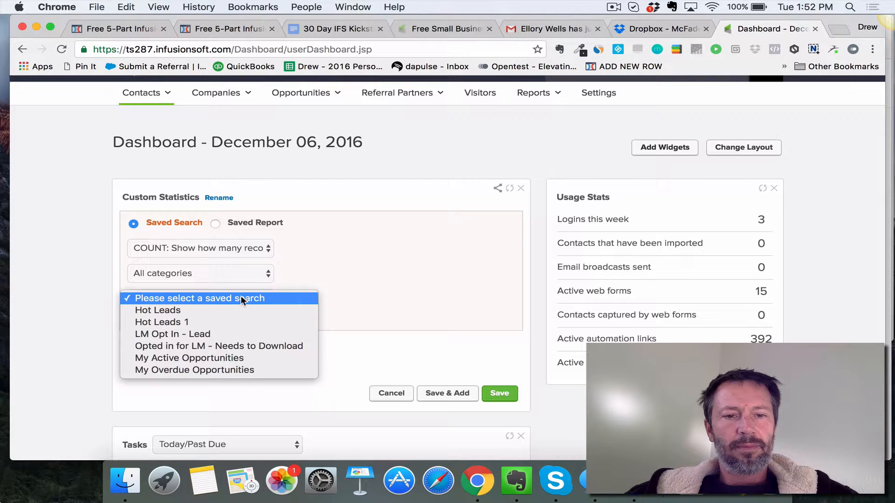
{"action": "left_click", "coordinate": [228, 334]}
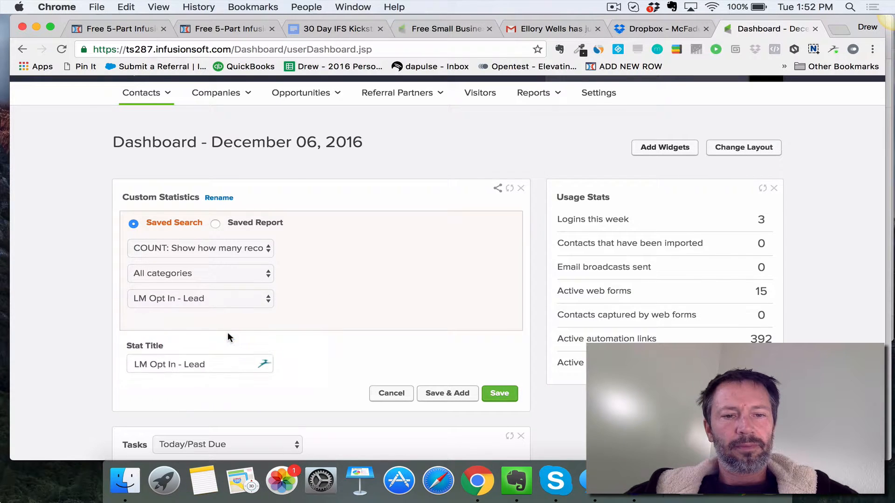
{"action": "left_click", "coordinate": [448, 394]}
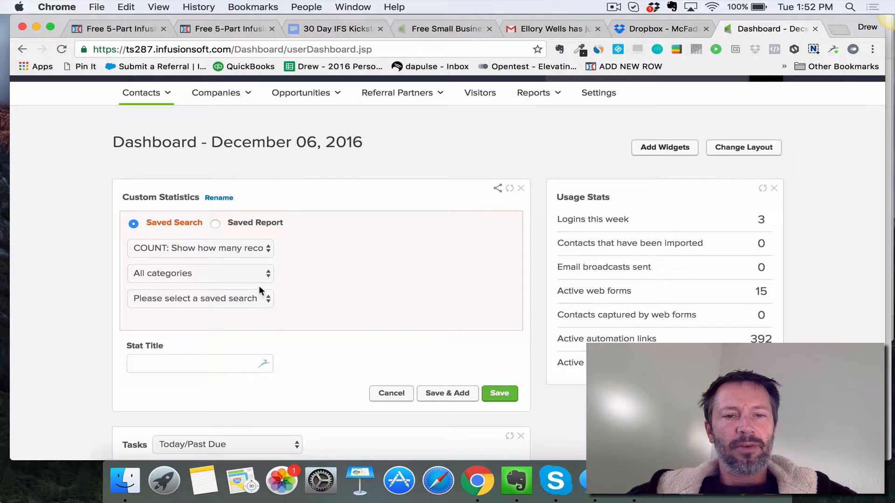
{"action": "left_click", "coordinate": [256, 298]}
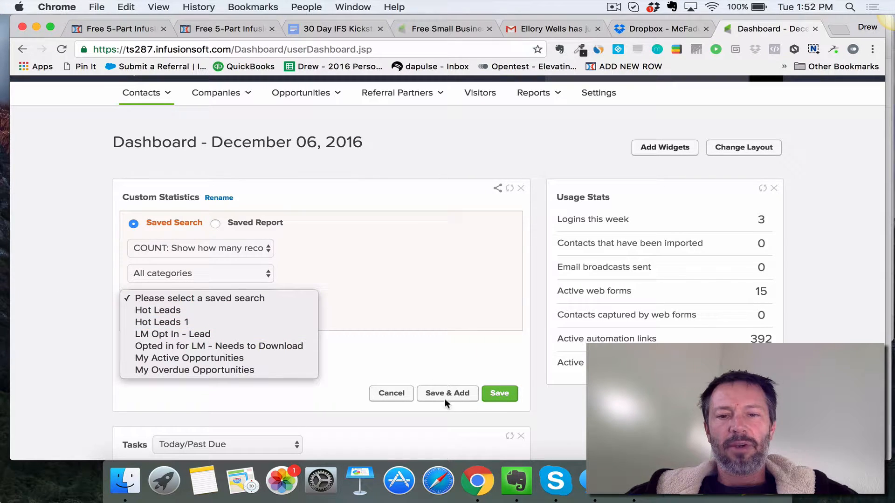
{"action": "left_click", "coordinate": [387, 359]}
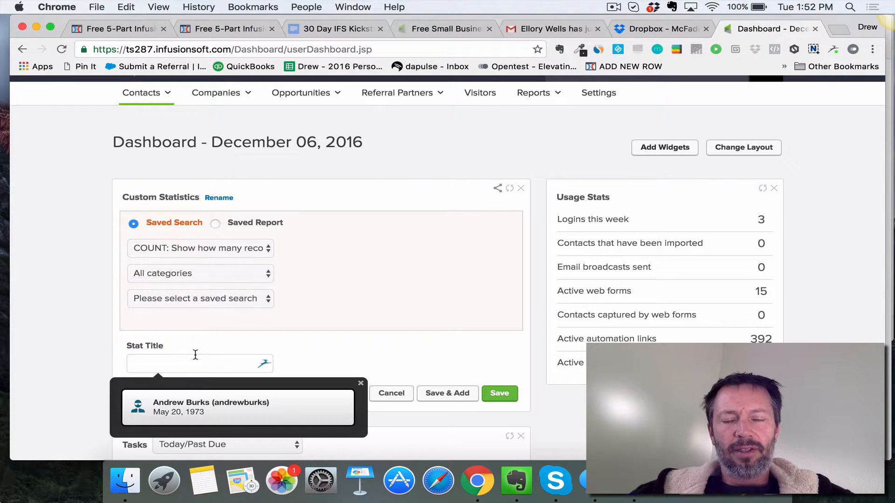
{"action": "type", "text": "Campaign "}
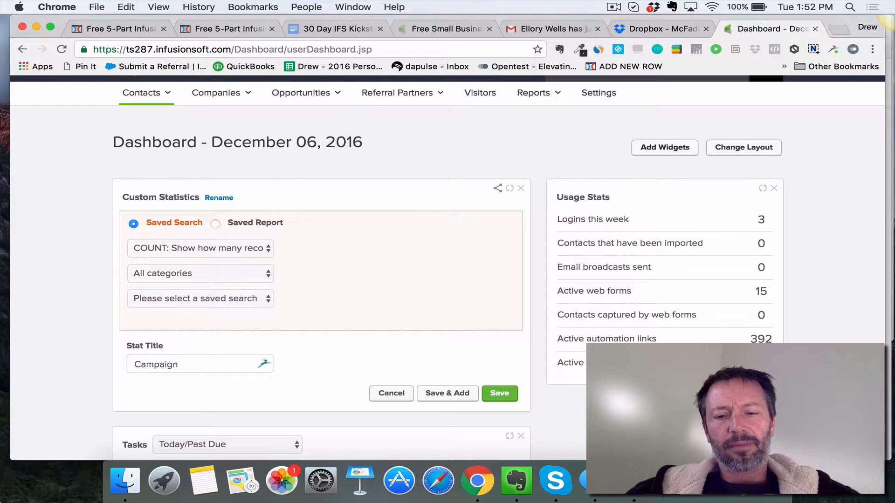
{"action": "type", "text": "Stats"}
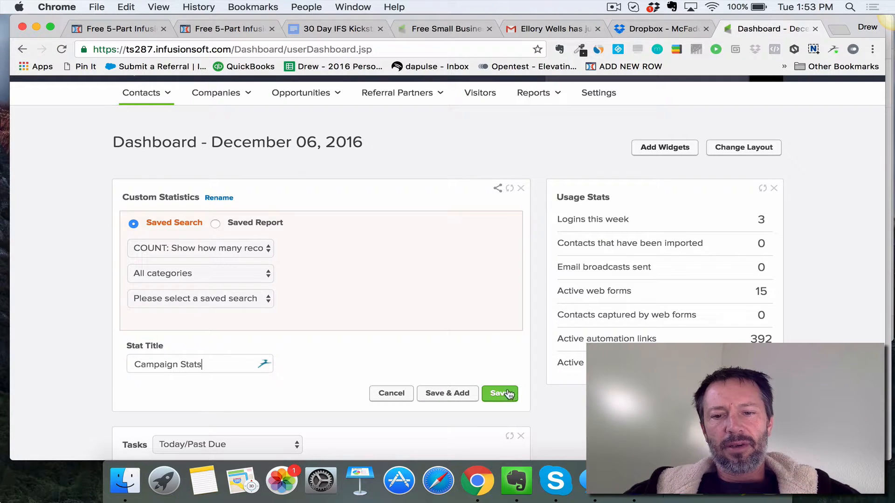
{"action": "left_click", "coordinate": [507, 394]}
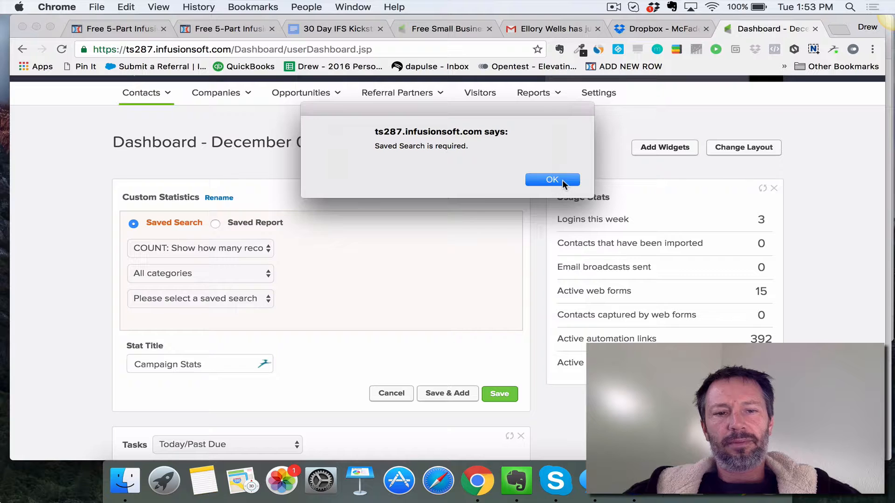
{"action": "left_click", "coordinate": [321, 317]}
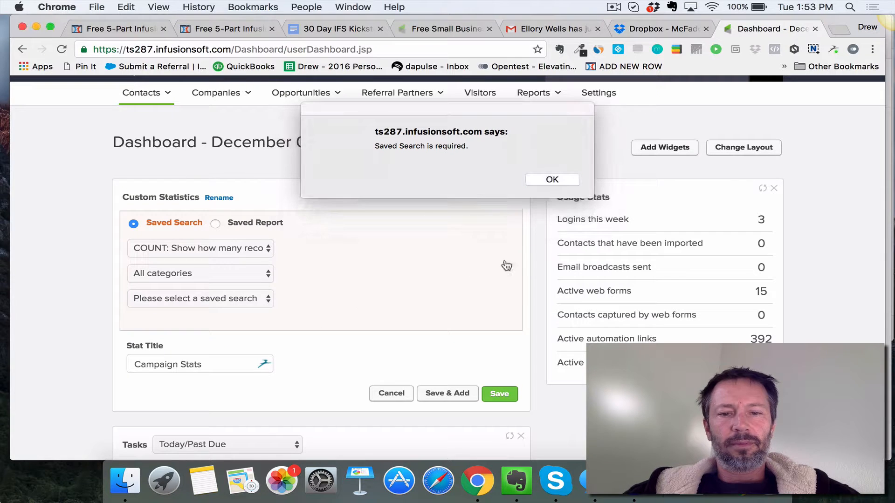
{"action": "left_click", "coordinate": [545, 179]}
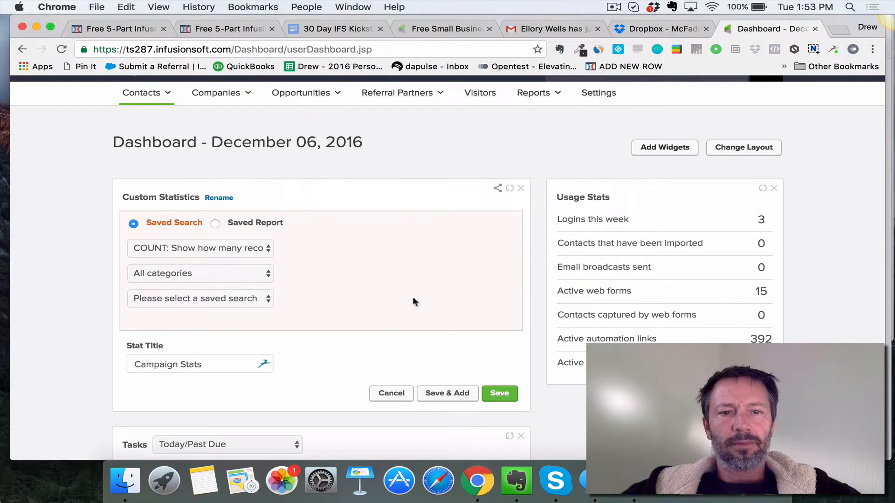
{"action": "left_click", "coordinate": [220, 298]}
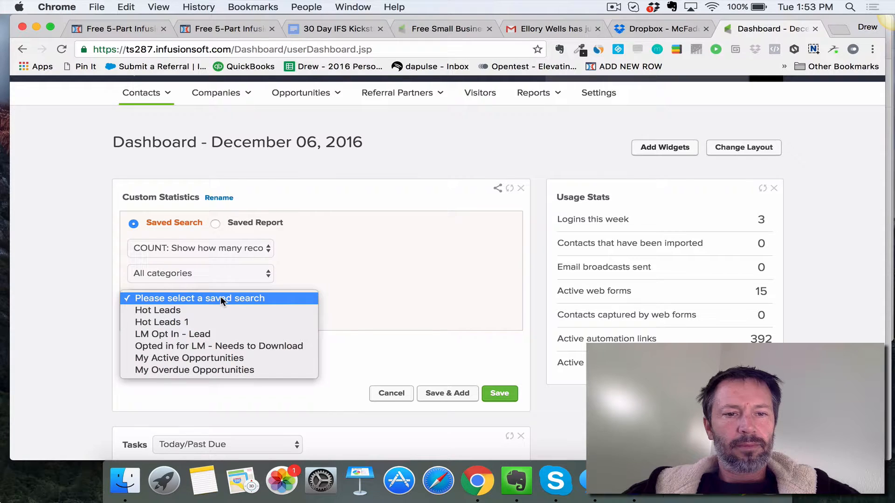
{"action": "left_click", "coordinate": [412, 322]}
{"action": "left_click_drag", "start_coordinate": [205, 364], "coordinate": [29, 361]}
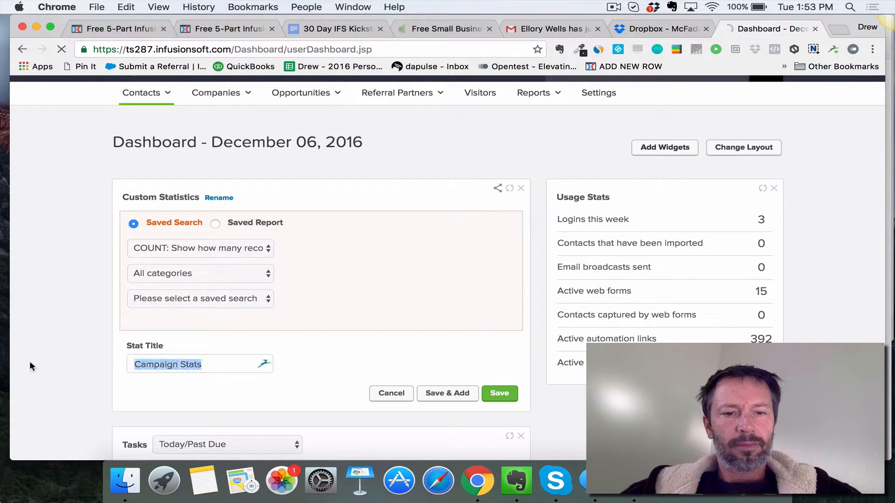
{"action": "key", "text": "BackSpace"}
{"action": "left_click", "coordinate": [375, 257]}
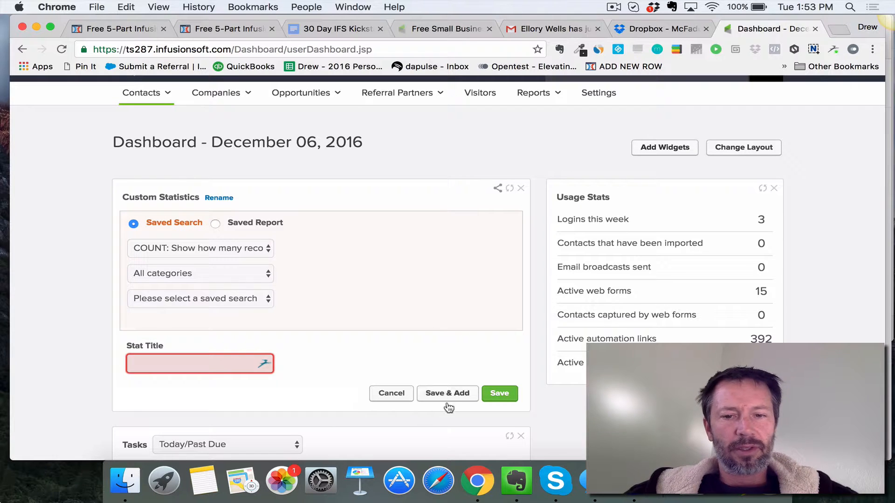
Step: Discard the empty extra stat entry and rename the Custom Statistics widget as "Campaign Stats"
{"action": "left_click", "coordinate": [391, 394]}
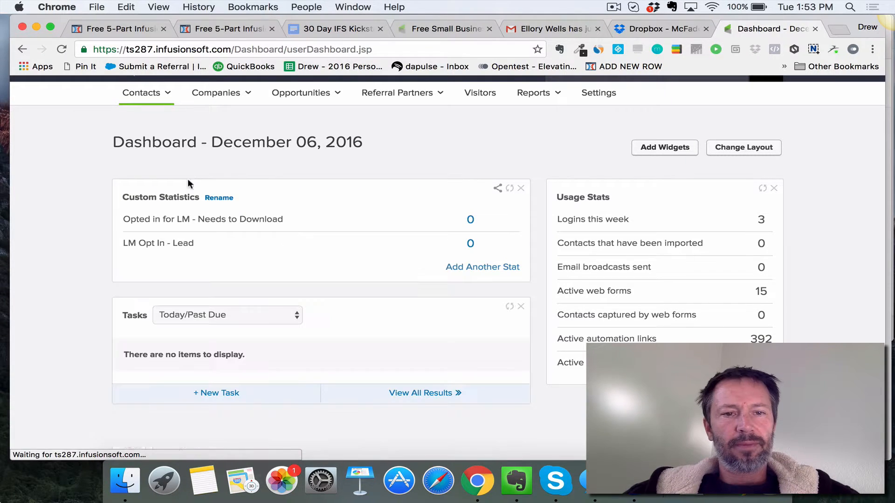
{"action": "left_click", "coordinate": [219, 197]}
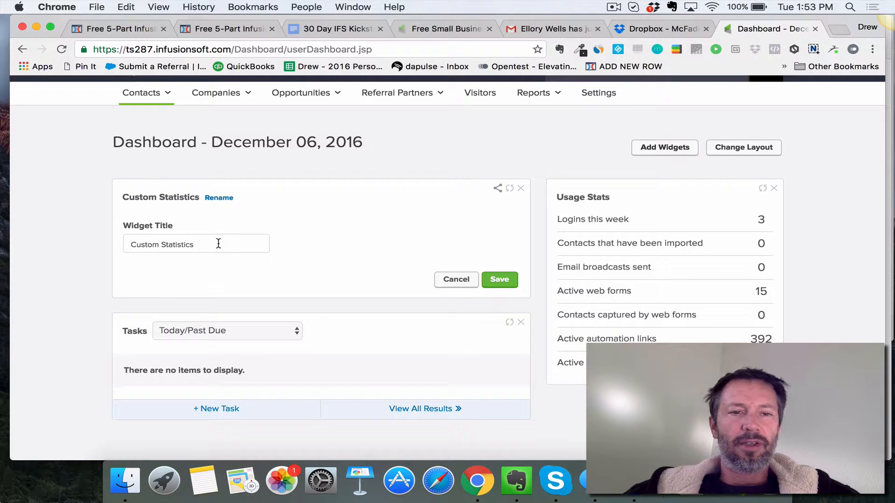
{"action": "left_click_drag", "start_coordinate": [216, 244], "coordinate": [41, 200]}
{"action": "type", "text": "Campaign Sta"}
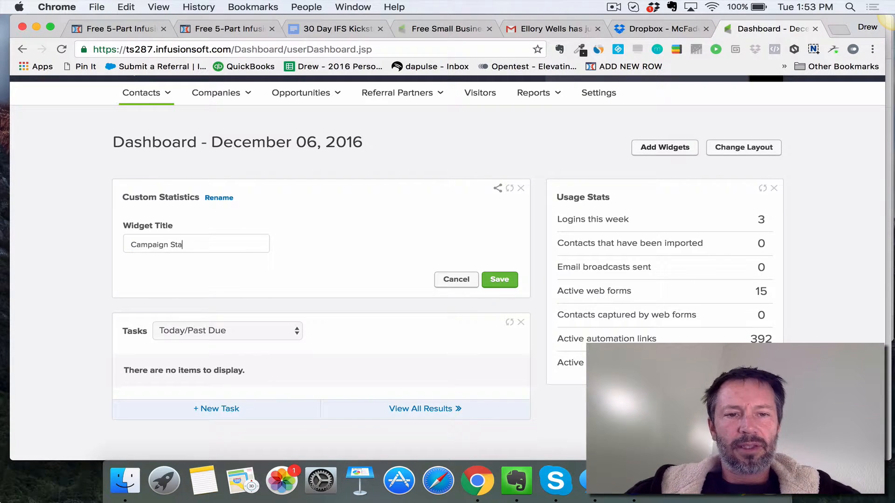
{"action": "type", "text": "ts"}
{"action": "left_click", "coordinate": [499, 280]}
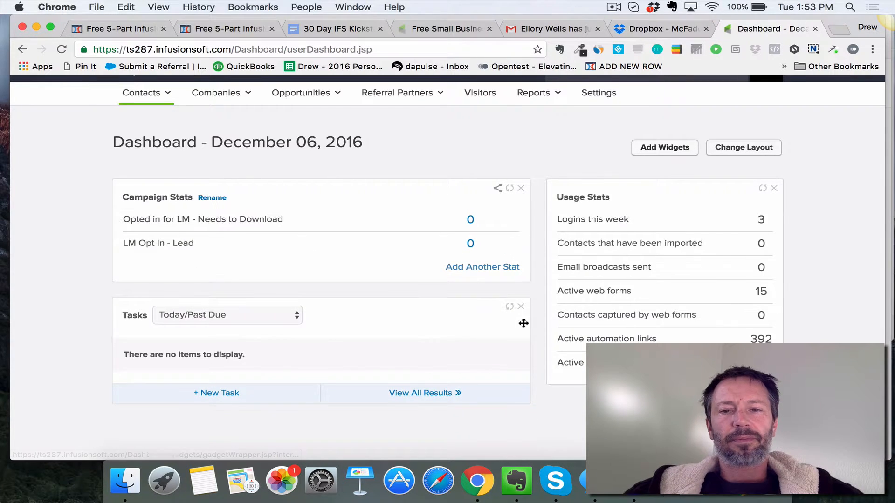
Step: Remove the Tasks widget from the dashboard and move "LM Opt In - Lead" above "Opted in for LM - Needs to Download" in Campaign Stats
{"action": "left_click", "coordinate": [522, 307]}
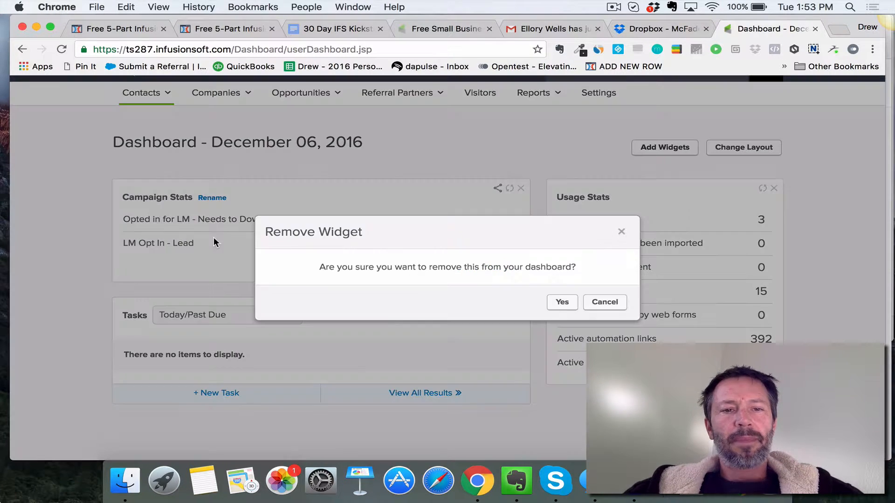
{"action": "left_click", "coordinate": [561, 303]}
{"action": "left_click_drag", "start_coordinate": [160, 244], "coordinate": [162, 216]}
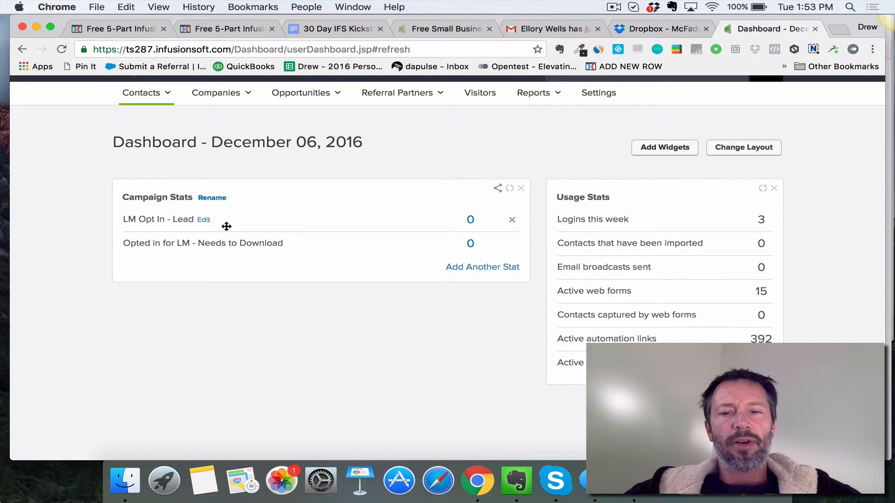
Step: Rename the Campaign Stats widget as "LM XYZ Campaign Stats" and save the title
{"action": "left_click", "coordinate": [204, 199]}
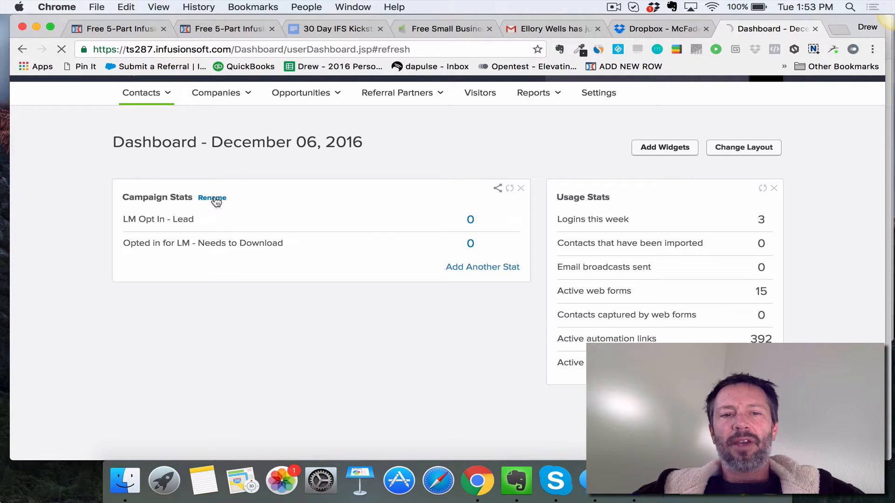
{"action": "left_click_drag", "start_coordinate": [190, 247], "coordinate": [100, 244]}
{"action": "type", "text": "LM X"}
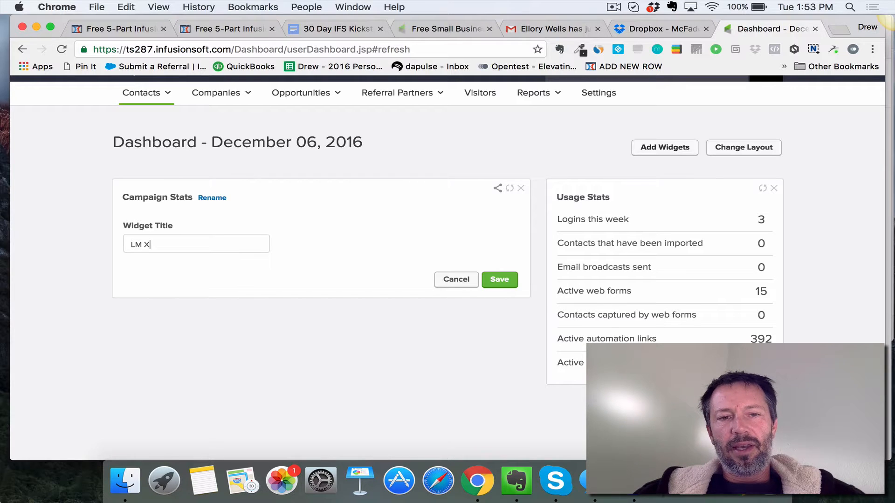
{"action": "type", "text": "YZ Cam"}
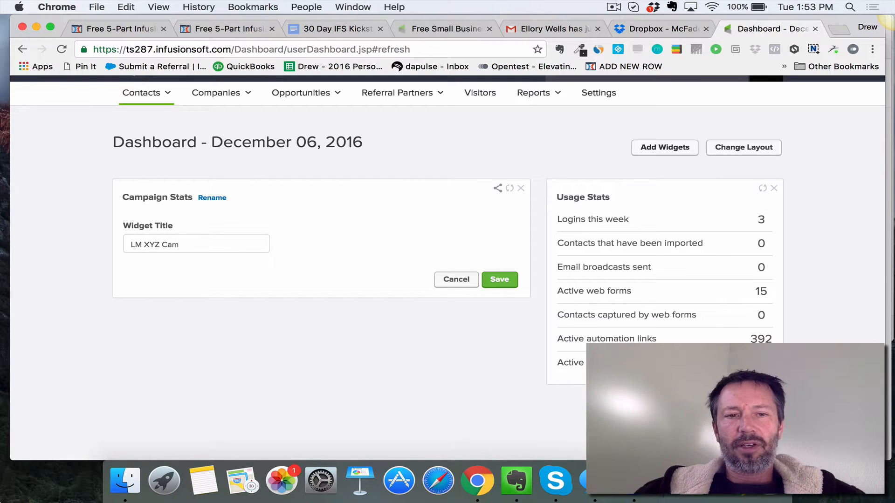
{"action": "type", "text": "paign S"}
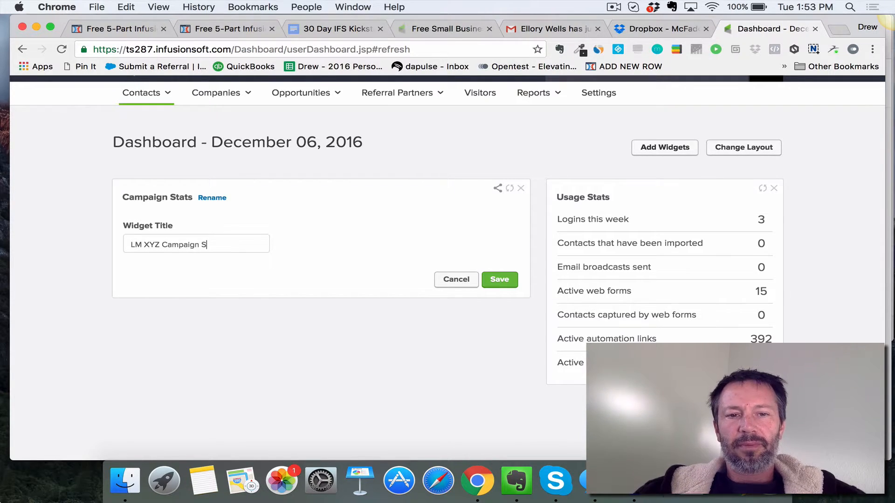
{"action": "type", "text": "tats"}
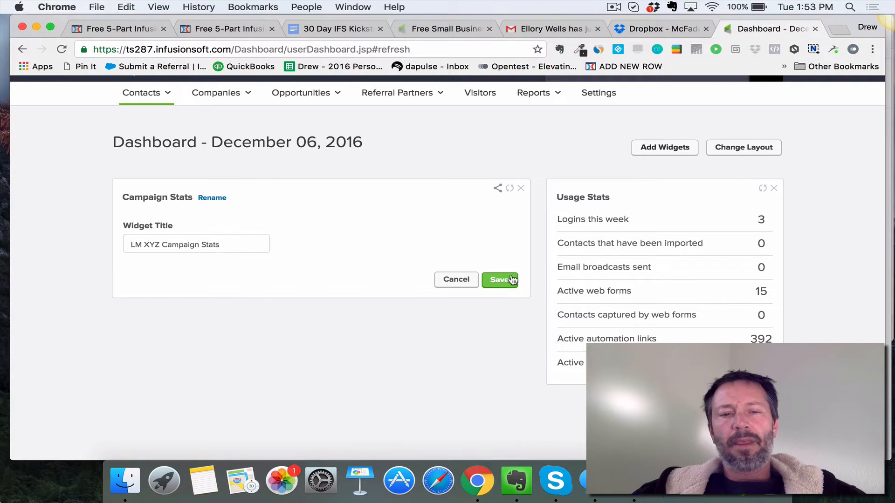
{"action": "left_click", "coordinate": [511, 280]}
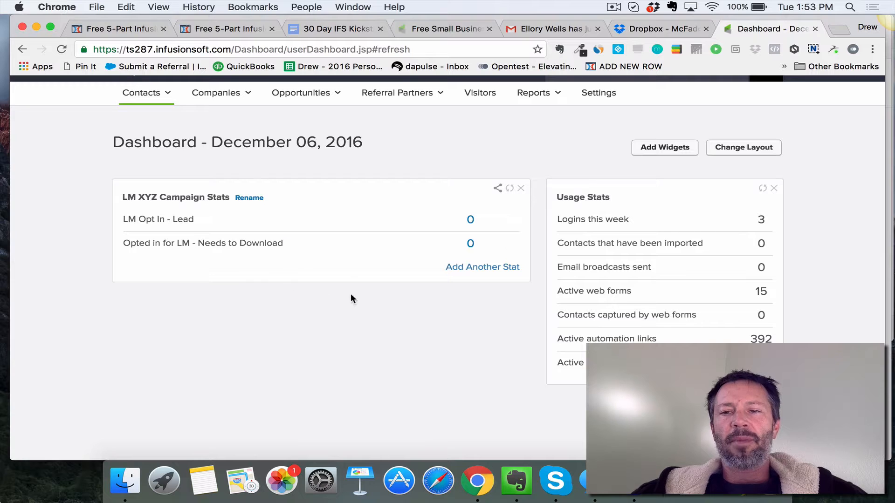
Step: View the contact list behind the "LM Opt In - Lead" statistic and return to the dashboard
{"action": "left_click", "coordinate": [471, 221]}
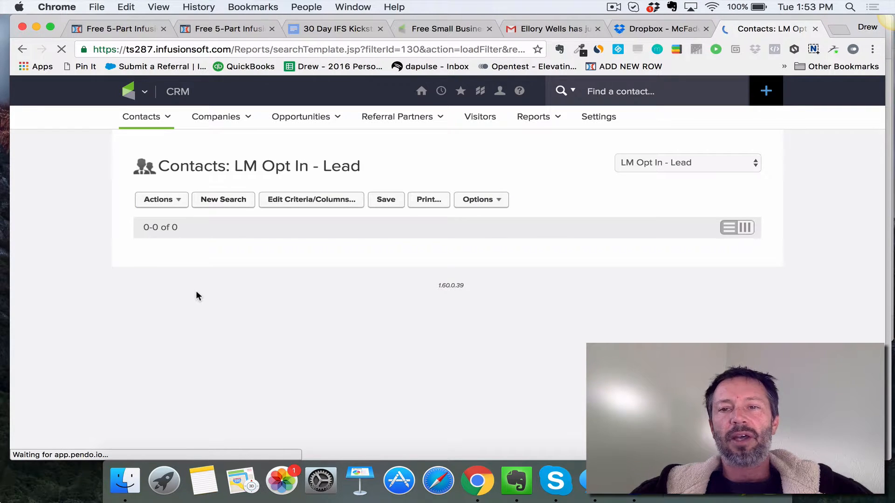
{"action": "left_click", "coordinate": [153, 94]}
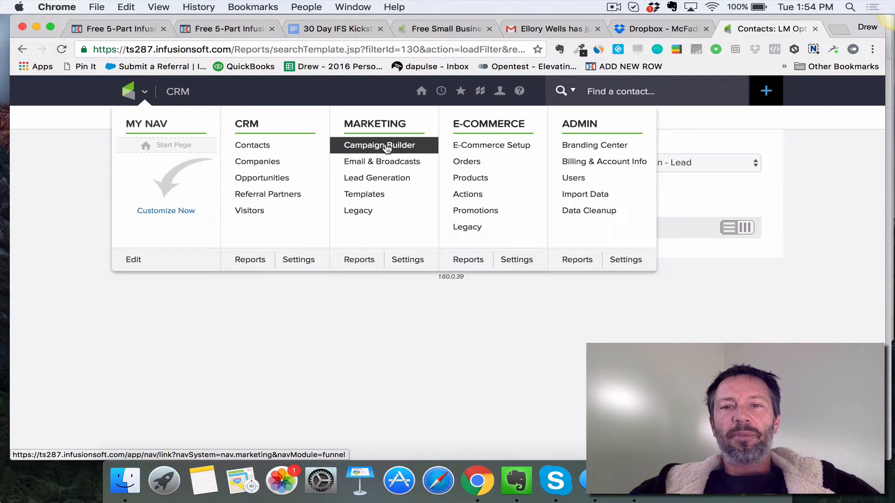
{"action": "mouse_move", "coordinate": [422, 93]}
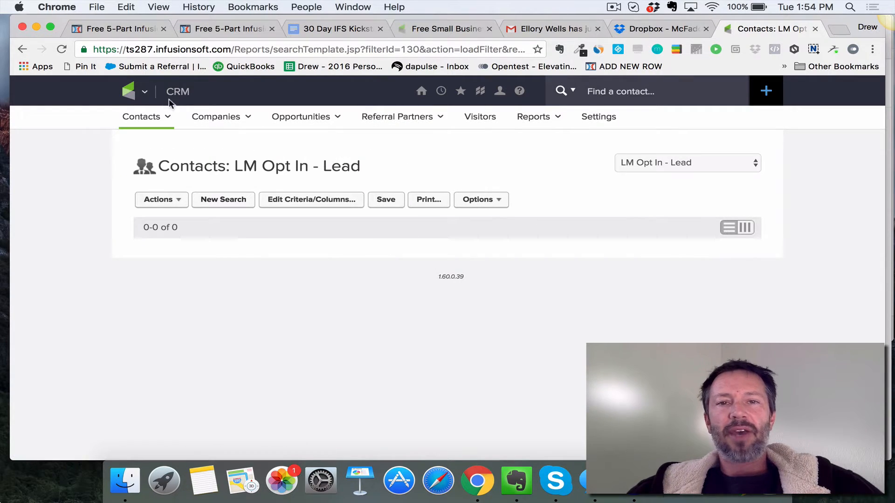
{"action": "mouse_move", "coordinate": [235, 118]}
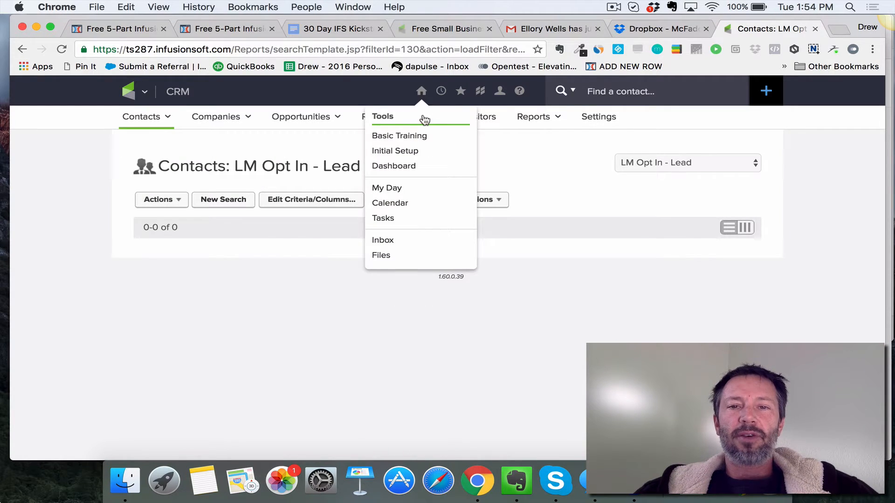
{"action": "left_click", "coordinate": [401, 171]}
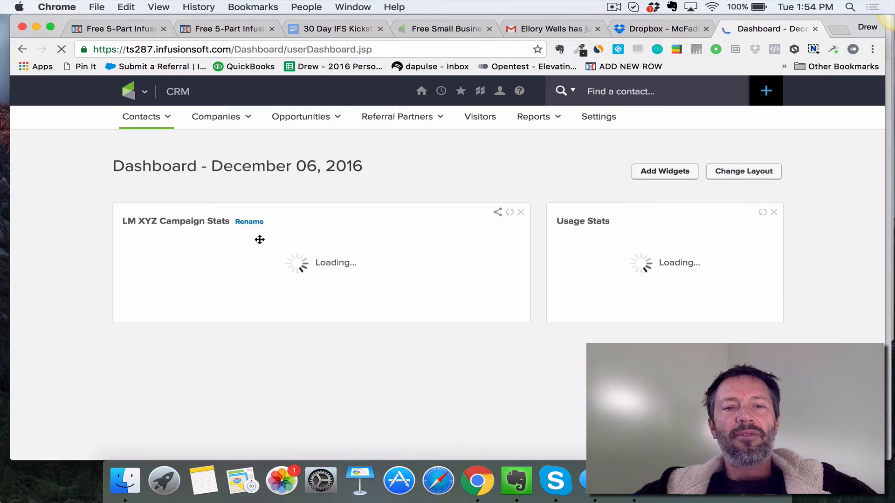